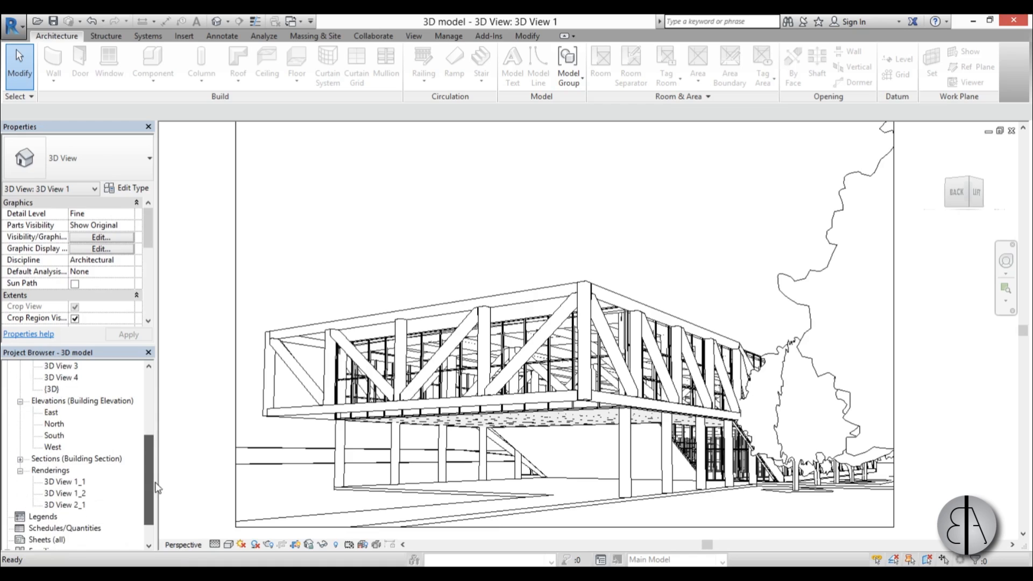
Review the finished rendering 3D View 1_2, and return to the perspective 3D View 1.
double_click(65, 493)
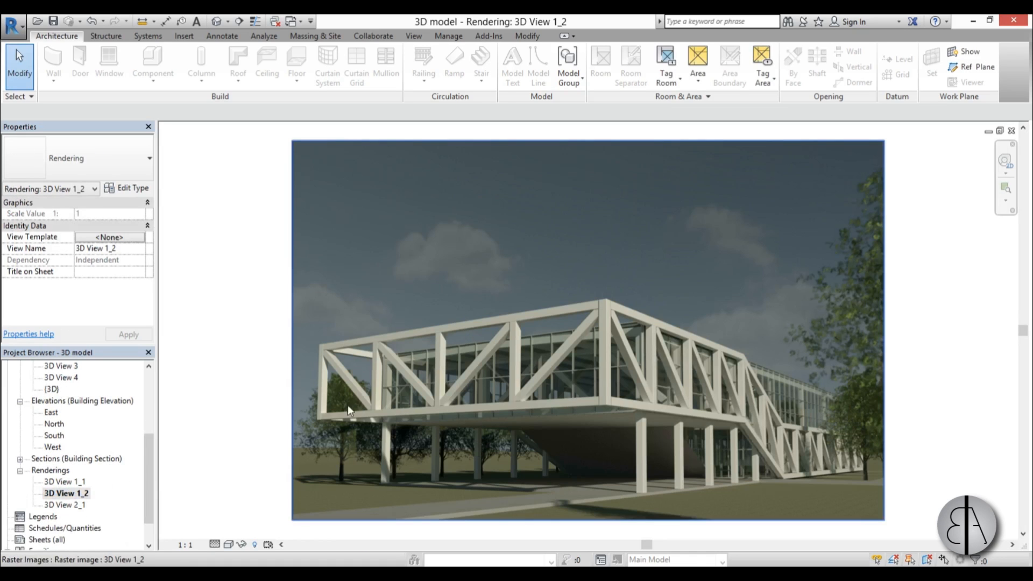
left_click_drag(150, 481, 149, 453)
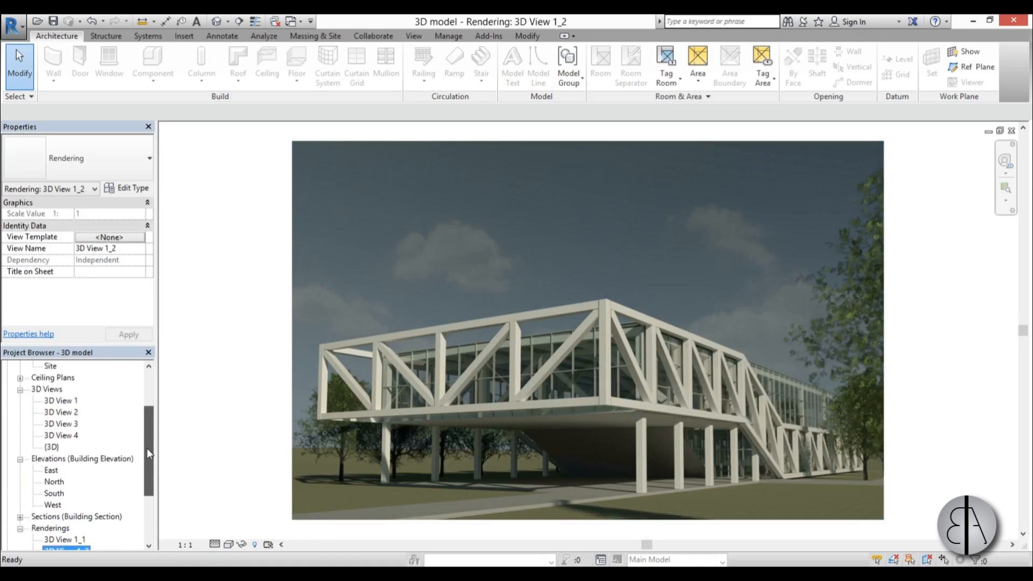
scroll(150, 454, "up", 1)
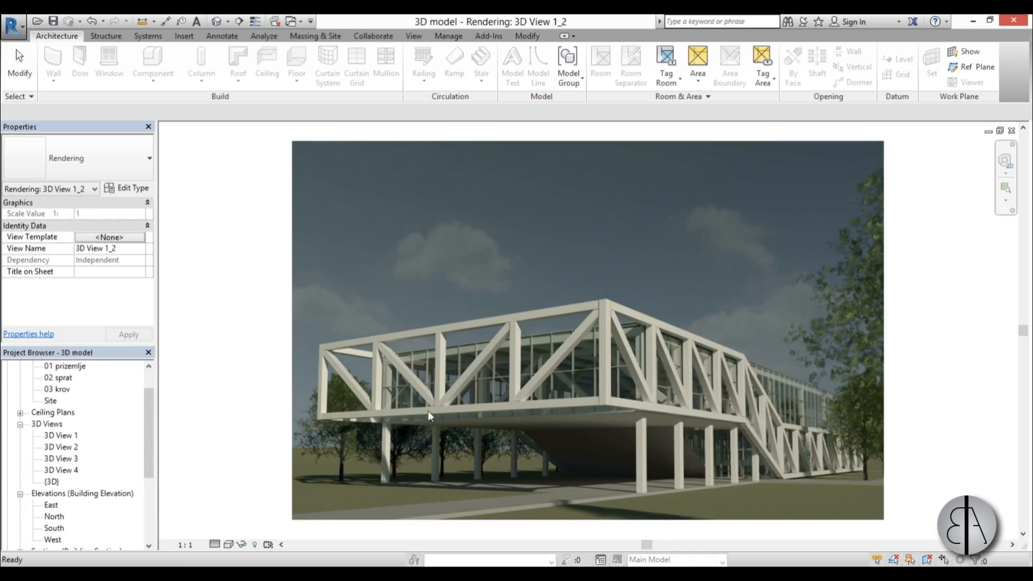
double_click(60, 435)
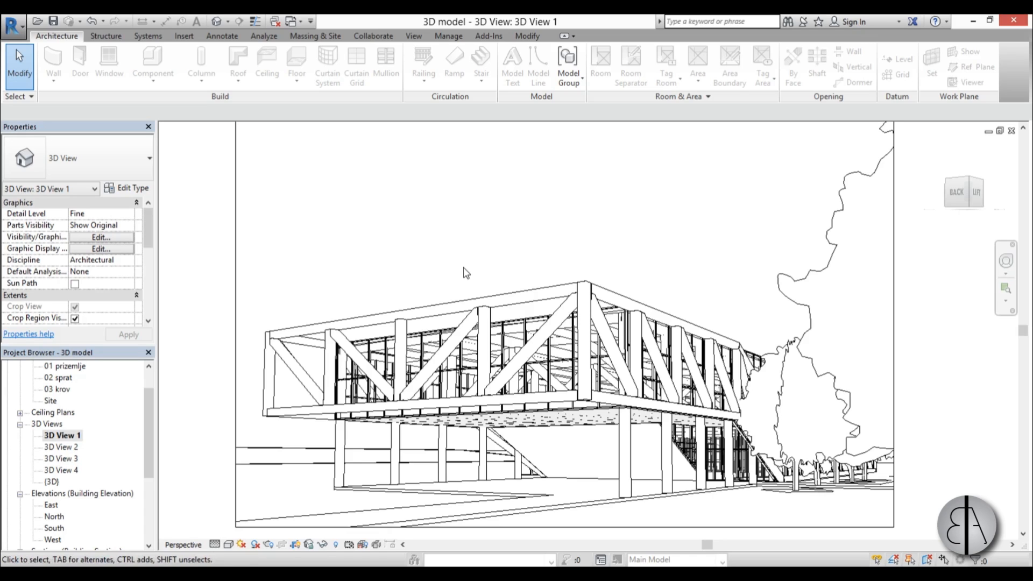
Turn on Cast Shadows and Show Ambient Shadows in the graphic display options of 3D View 1 and apply them.
left_click_drag(491, 269, 486, 269)
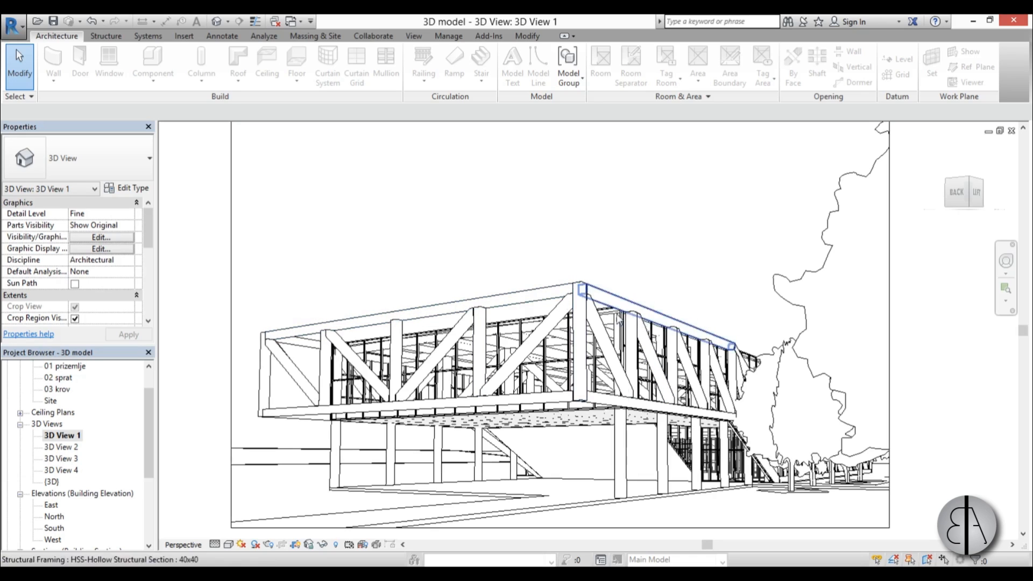
left_click_drag(472, 294, 461, 292)
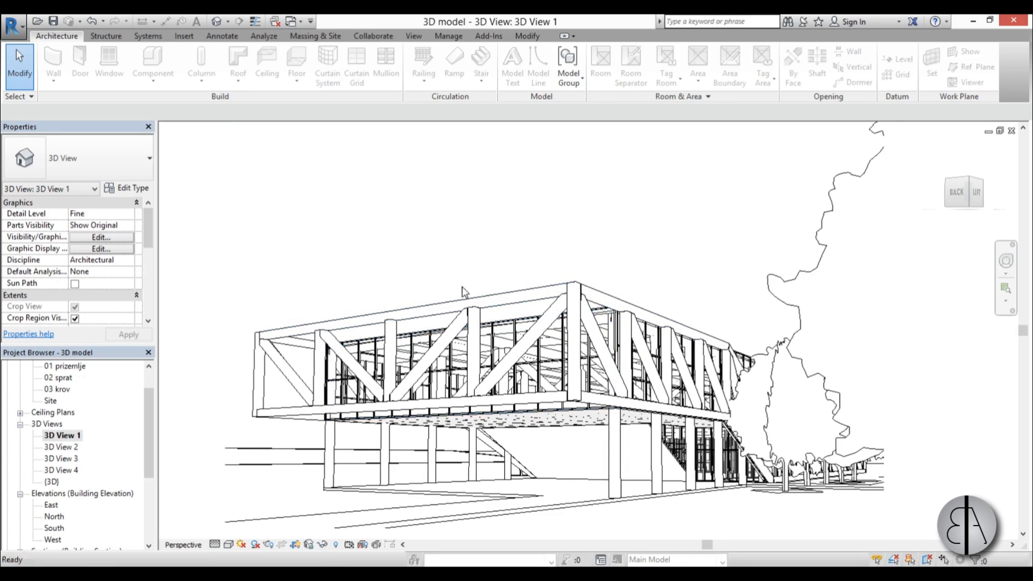
left_click(229, 544)
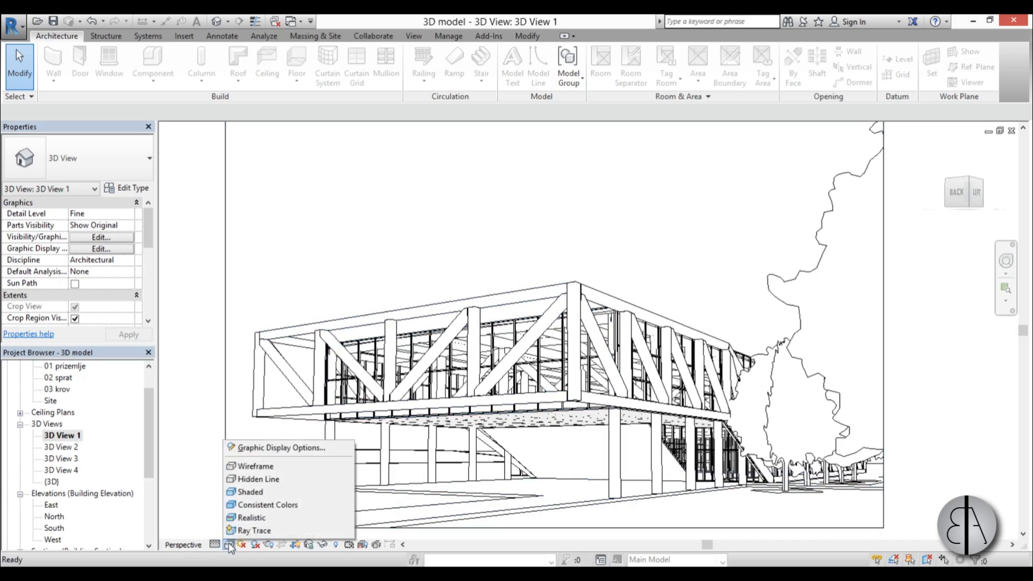
left_click(263, 447)
left_click(619, 348)
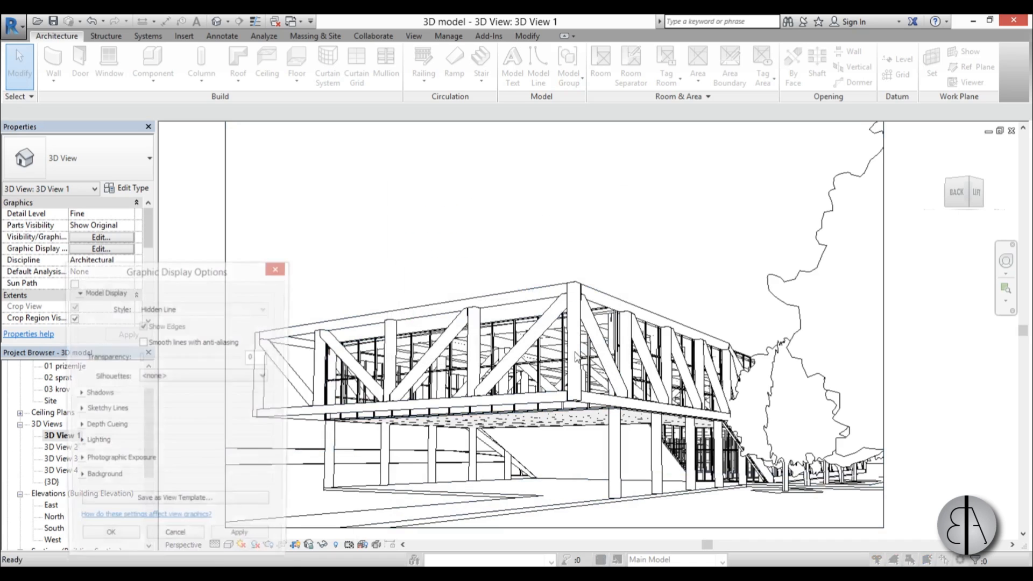
left_click_drag(215, 270, 527, 178)
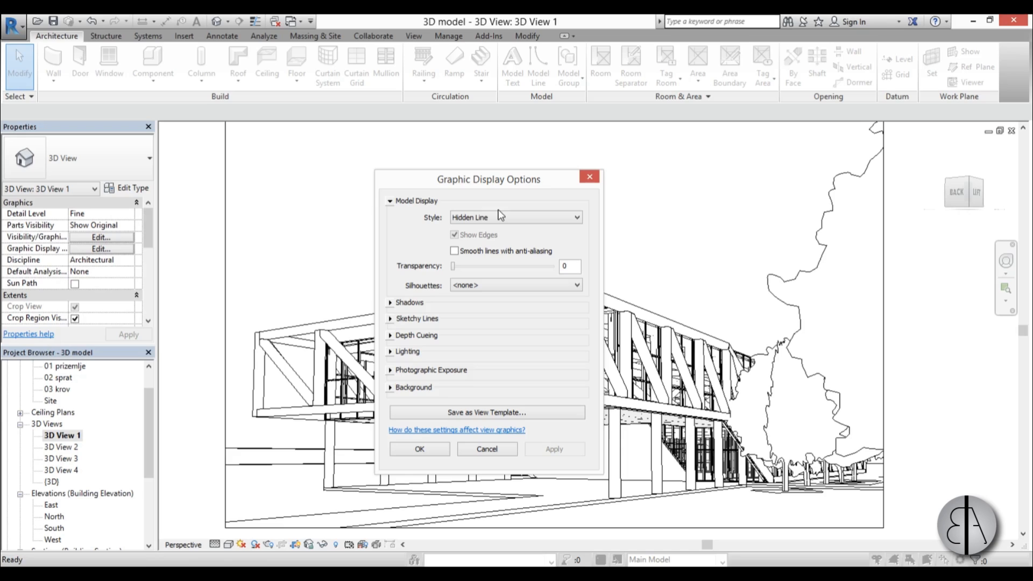
left_click(394, 304)
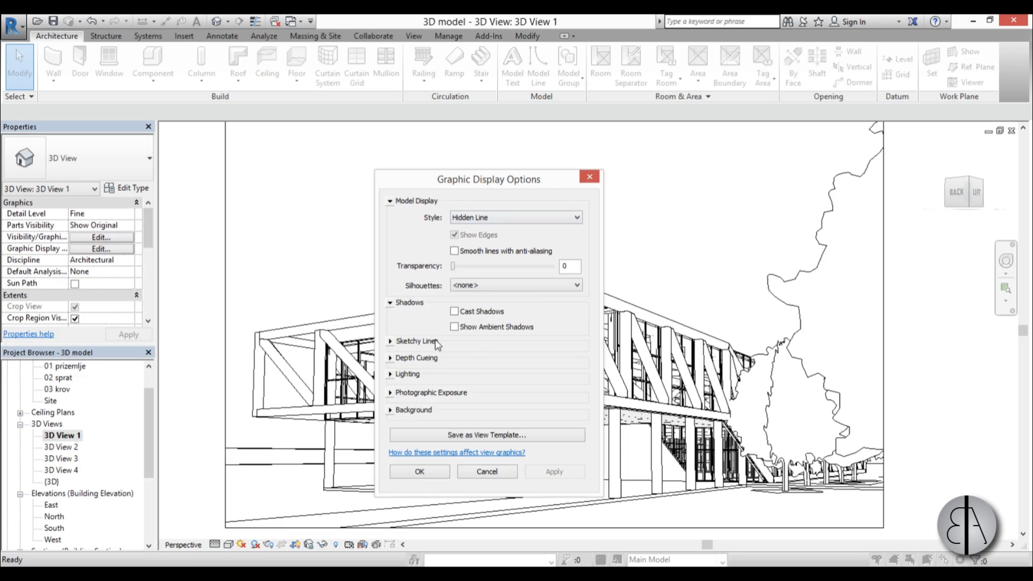
left_click(464, 314)
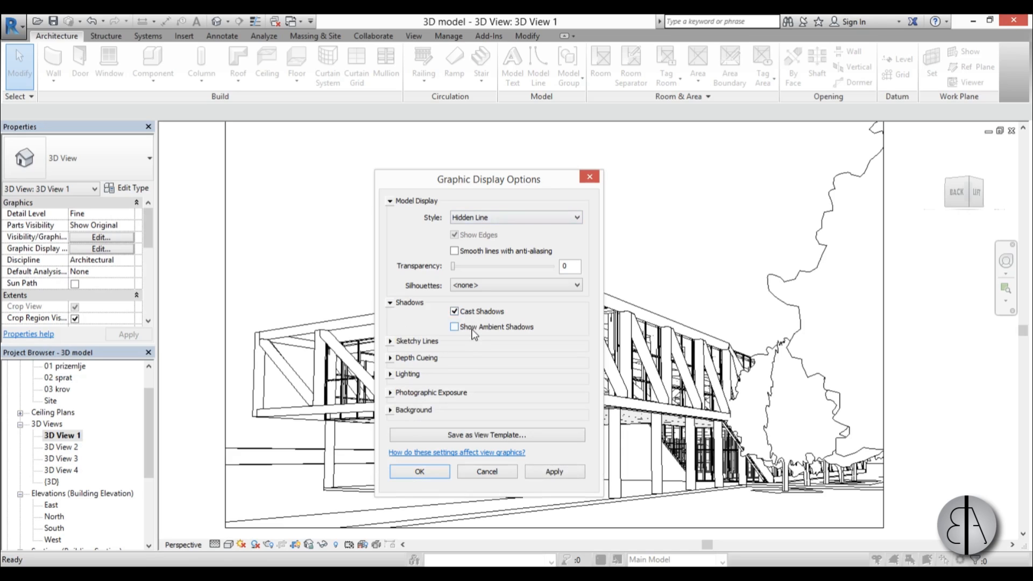
left_click(467, 327)
left_click(553, 471)
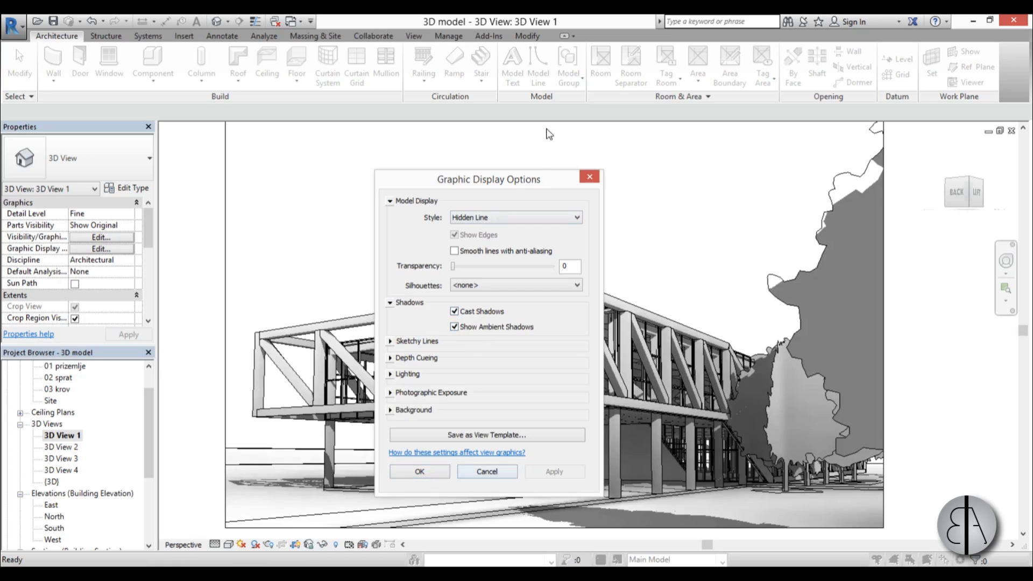
Set the view's lighting to Sun 63, Ambient Light 66 and Shadows 10, and accept the graphic display options.
left_click_drag(521, 185, 243, 86)
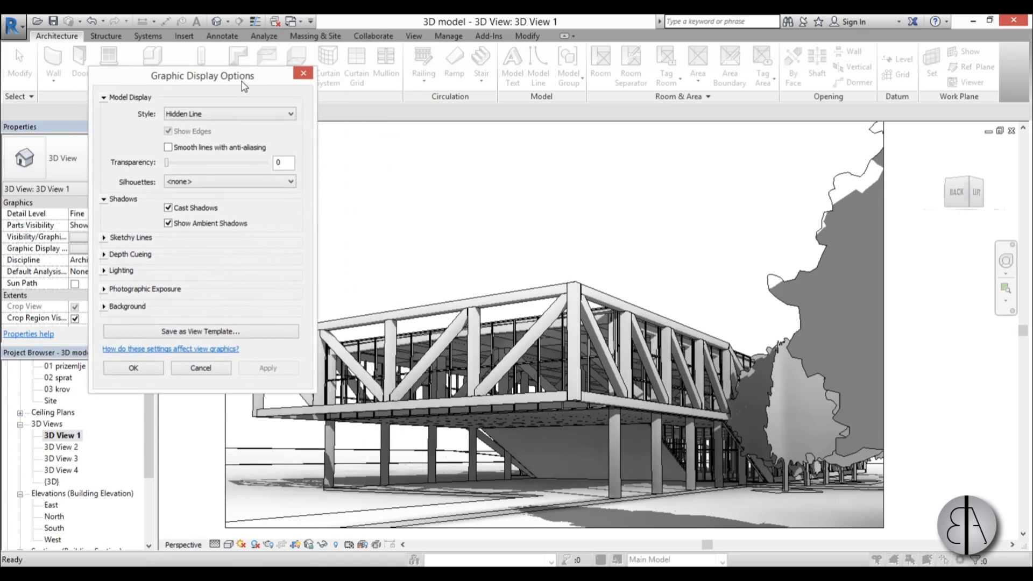
left_click(104, 271)
left_click_drag(195, 347, 222, 354)
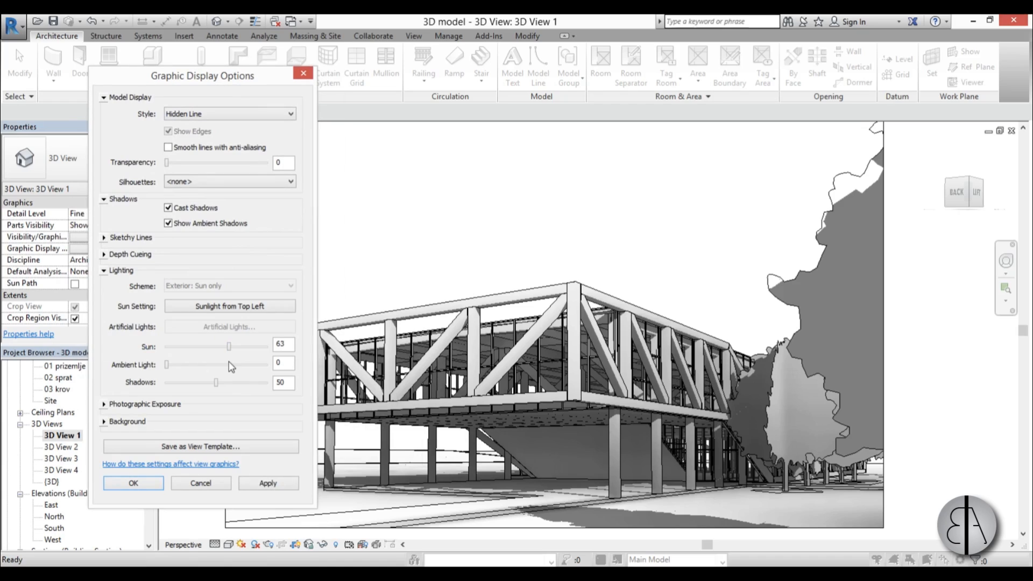
left_click_drag(166, 364, 175, 388)
left_click(267, 483)
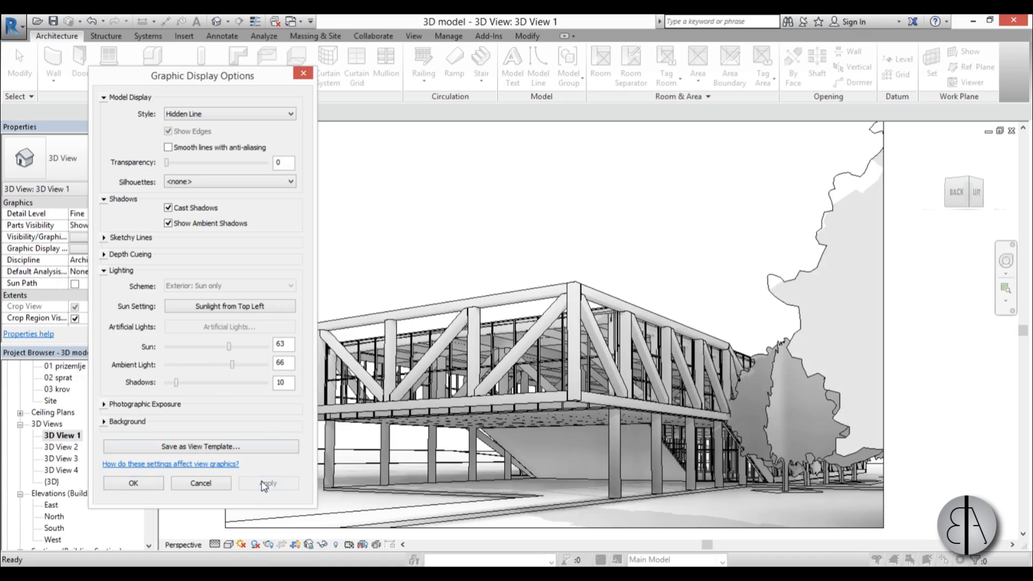
left_click(133, 483)
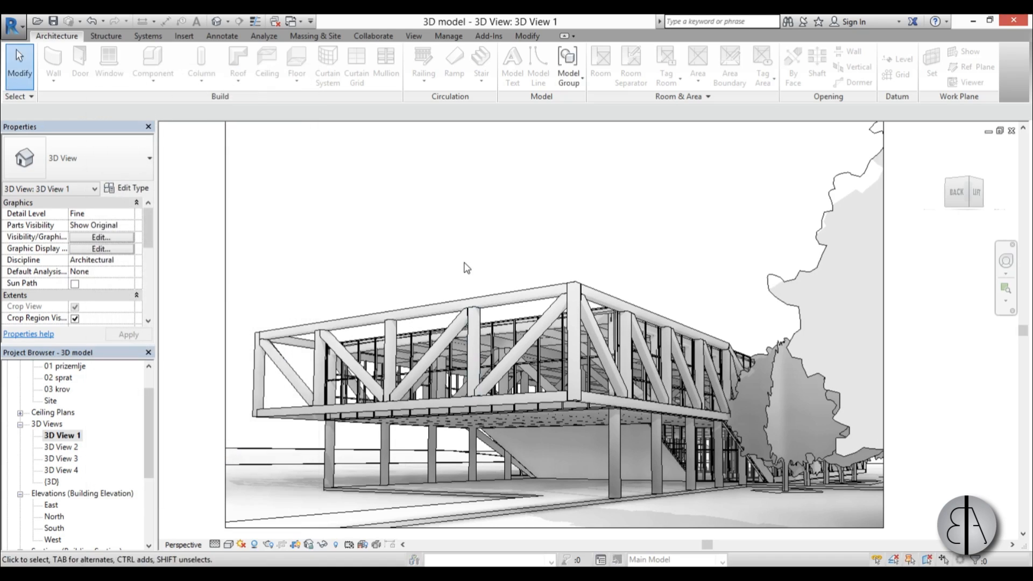
Start an image export of the current view with TIFF as the format for both shaded and non-shaded views.
left_click_drag(463, 265, 408, 247)
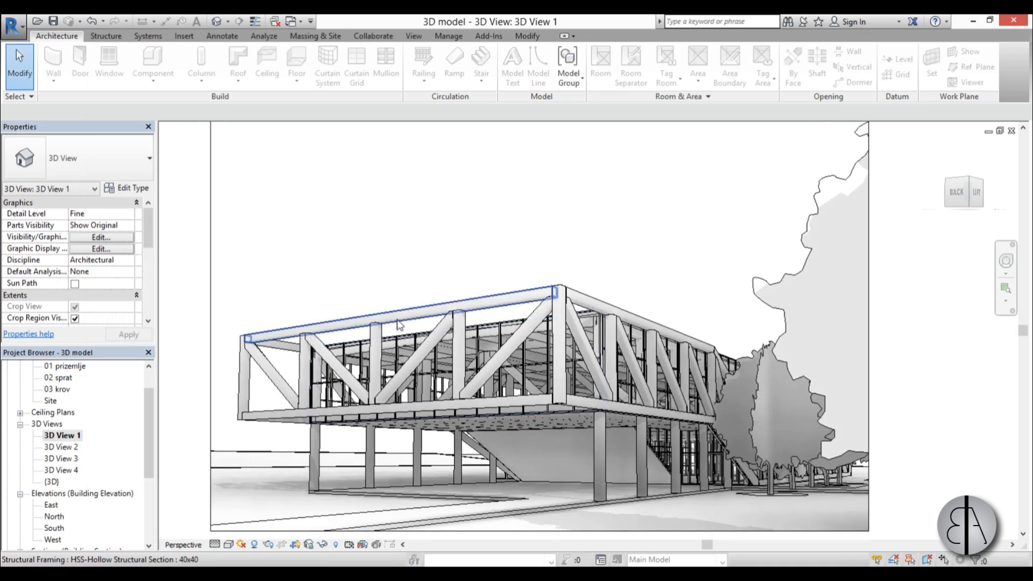
left_click_drag(586, 253, 507, 265)
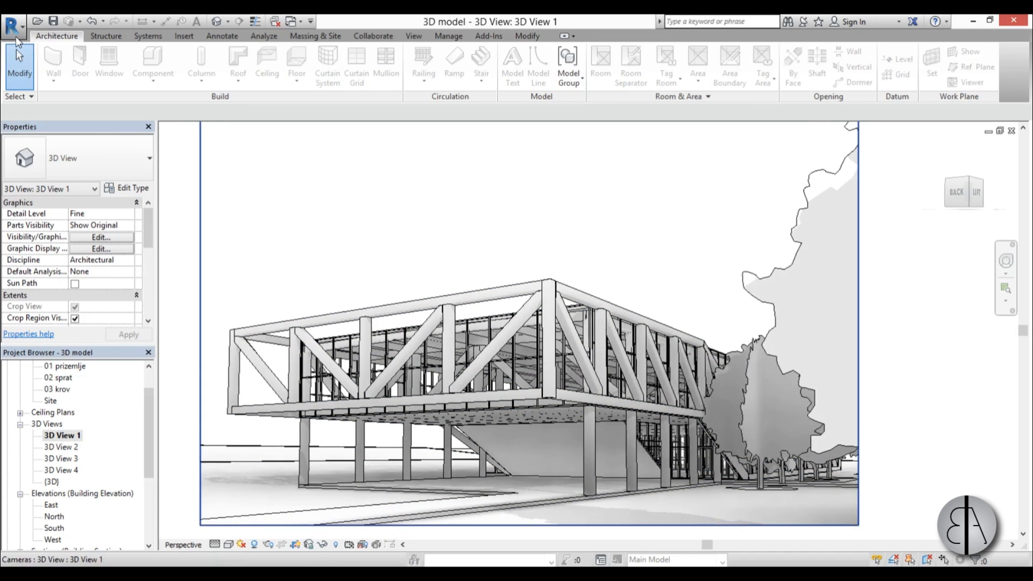
left_click(16, 32)
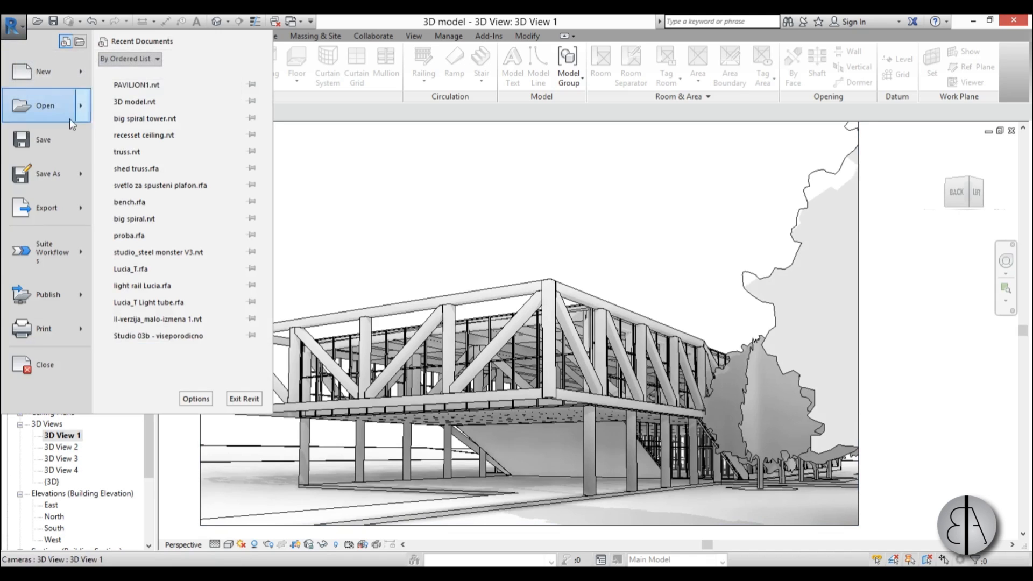
mouse_move(59, 207)
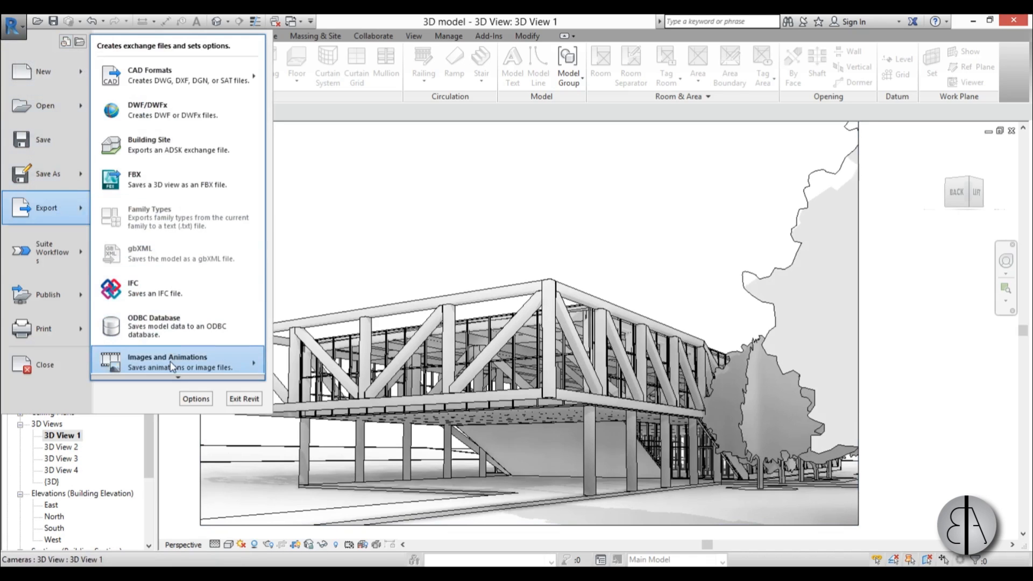
mouse_move(170, 361)
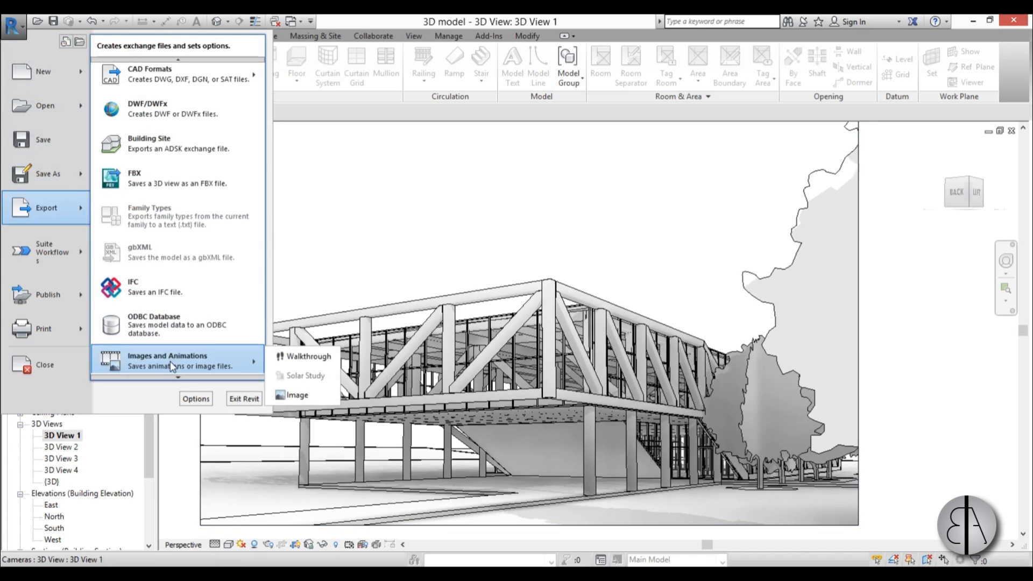
left_click(300, 395)
left_click_drag(514, 137, 499, 146)
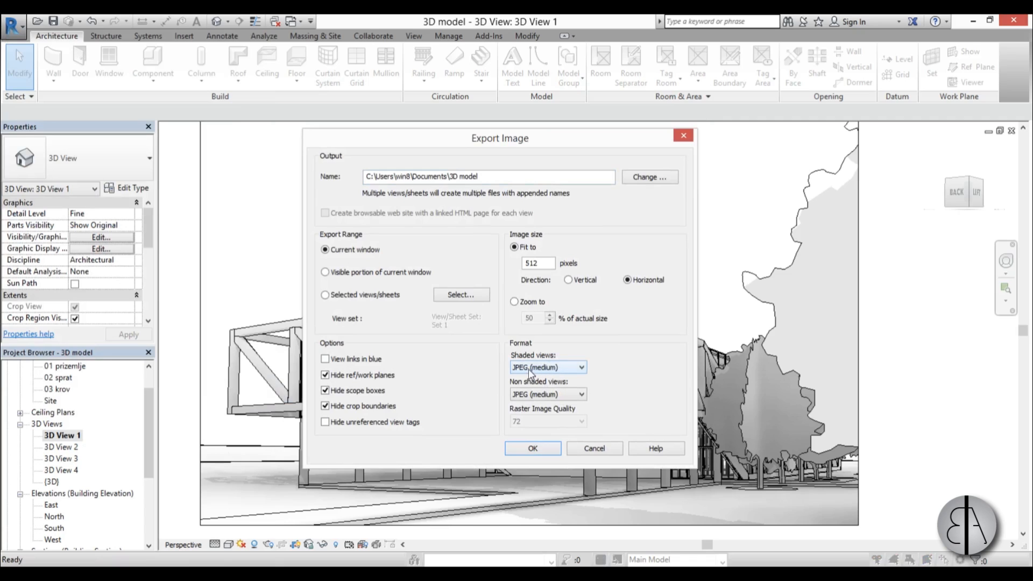
left_click(545, 370)
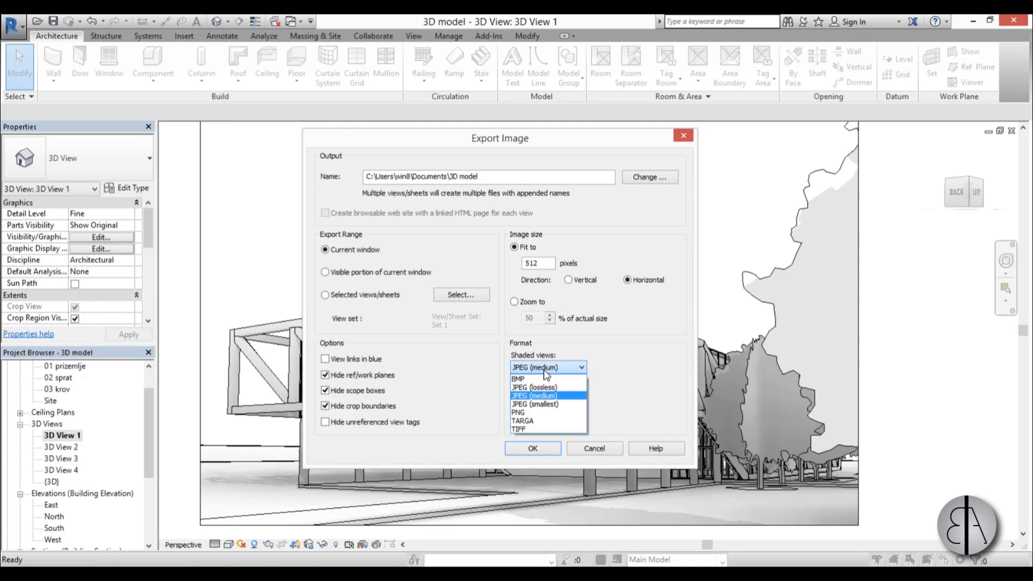
left_click(534, 428)
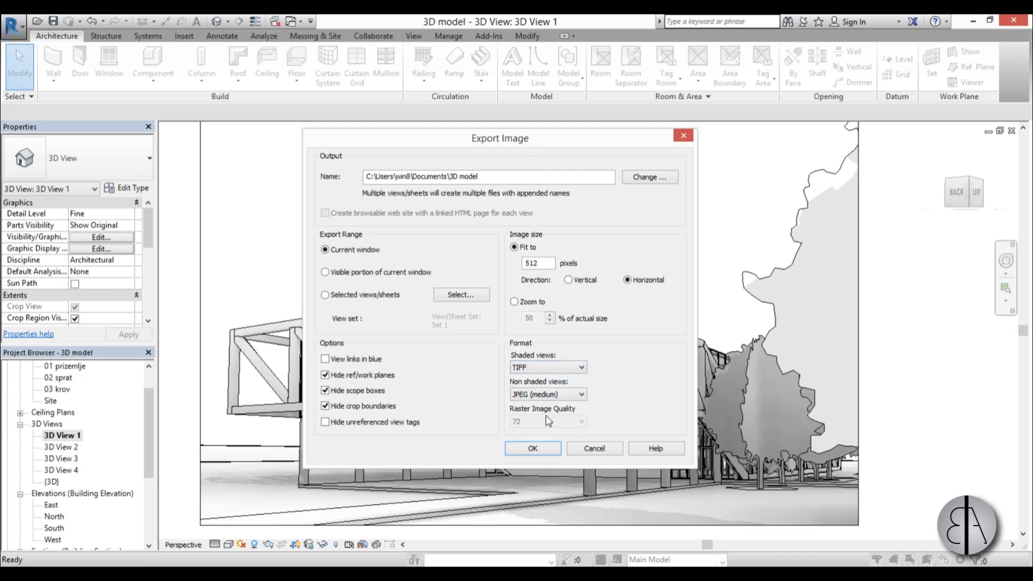
left_click(539, 395)
left_click(532, 453)
Change the export destination to the Desktop, keeping the file name 3D model.
left_click(647, 180)
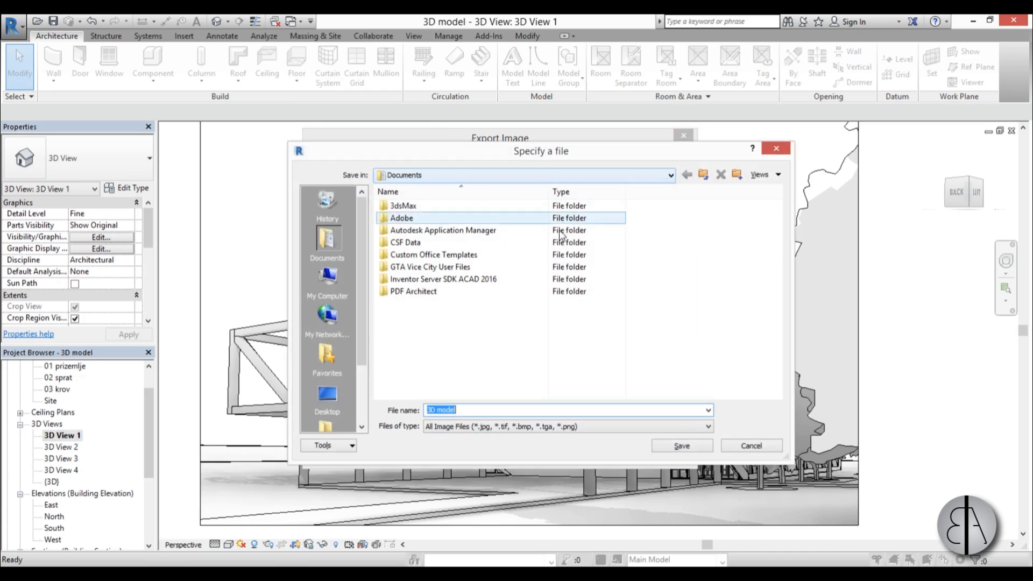
left_click(327, 397)
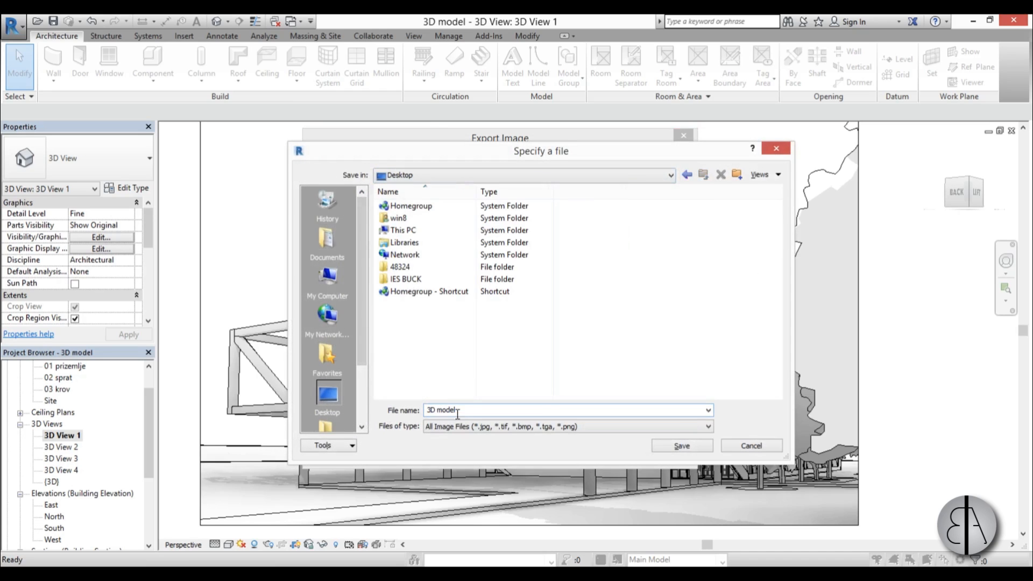
left_click(681, 446)
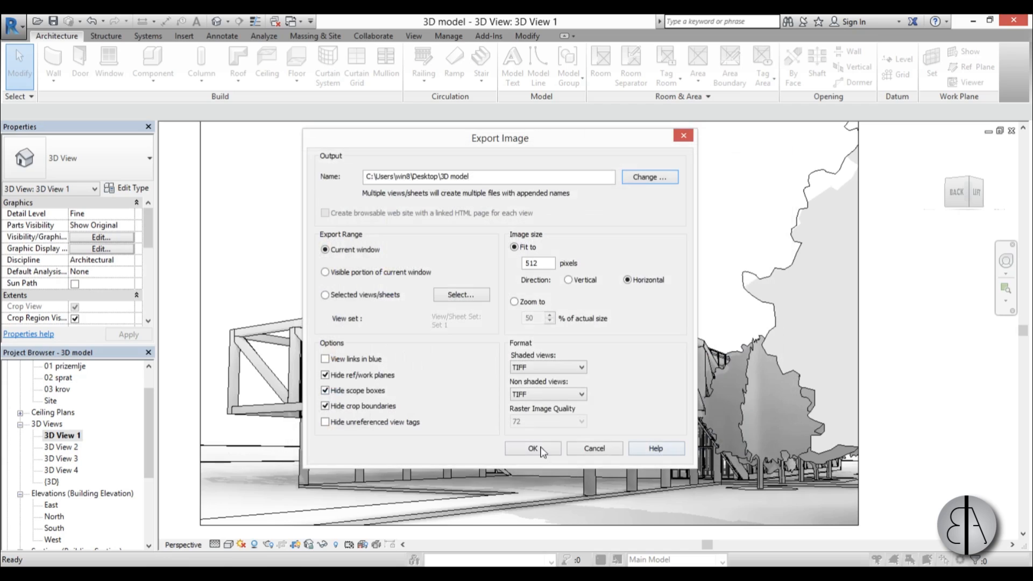
Set the image size to fit 15000 pixels horizontally and export the image.
double_click(544, 264)
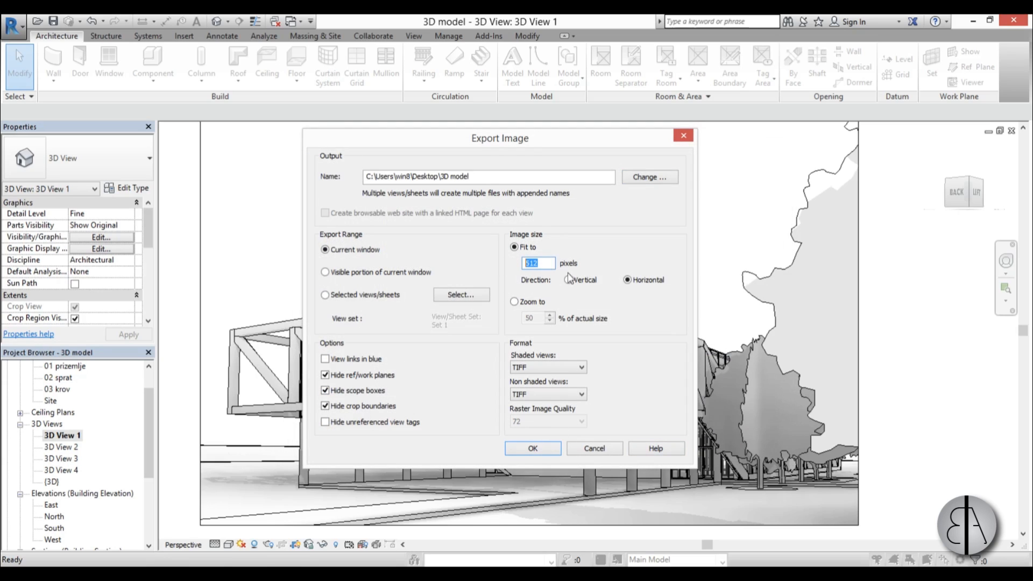
type("15000")
left_click(537, 452)
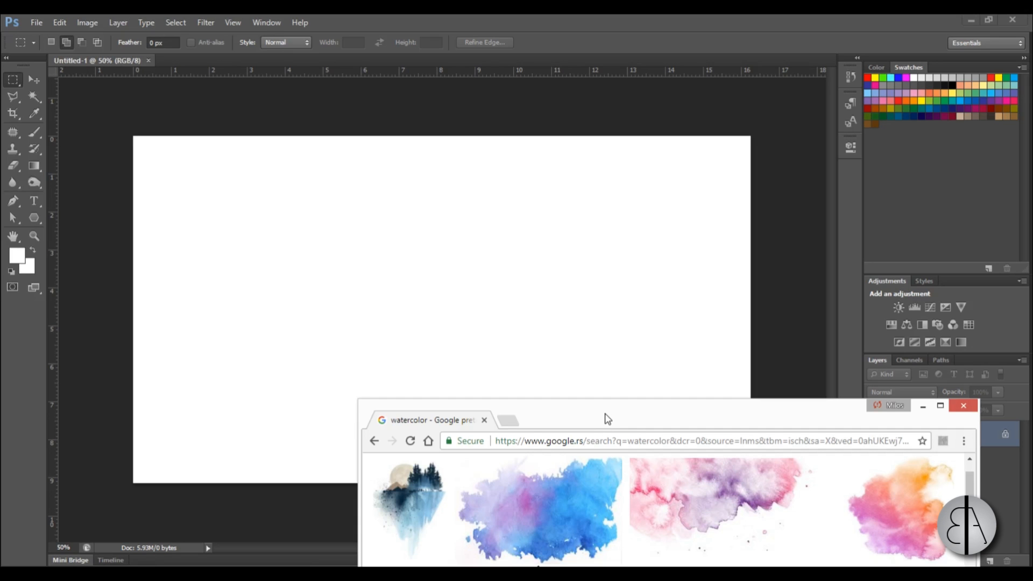
Copy the blue and purple watercolor image from the Google image results in Chrome and paste it into the blank Photoshop document.
left_click_drag(607, 418, 574, 52)
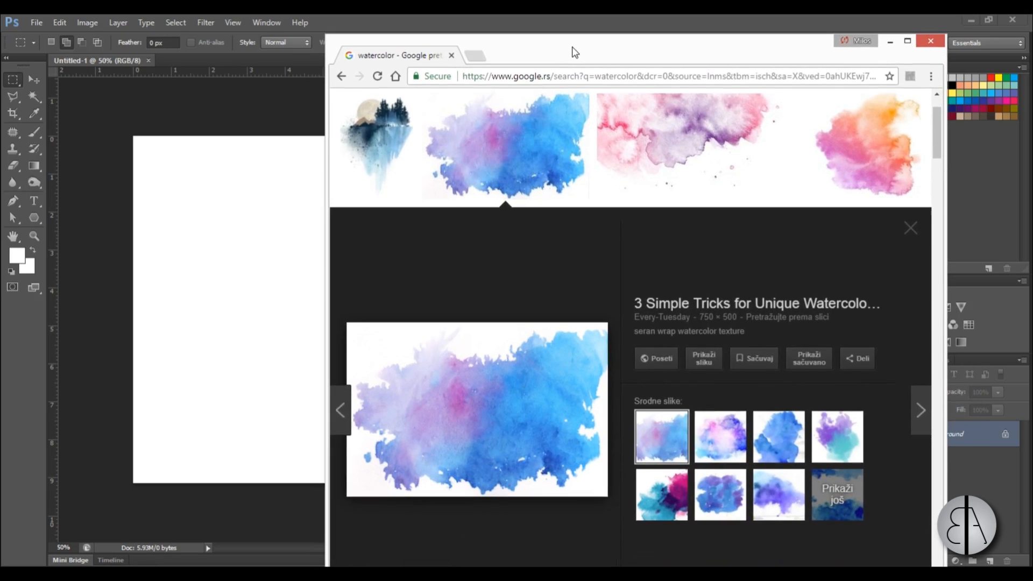
left_click_drag(654, 54, 654, 44)
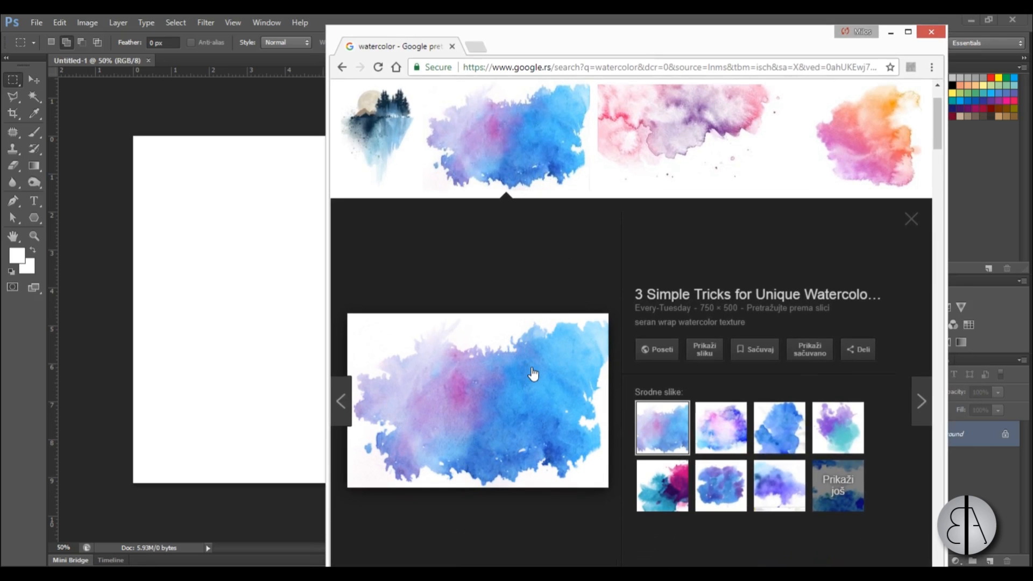
scroll(534, 370, "down", 1)
scroll(532, 366, "down", 1)
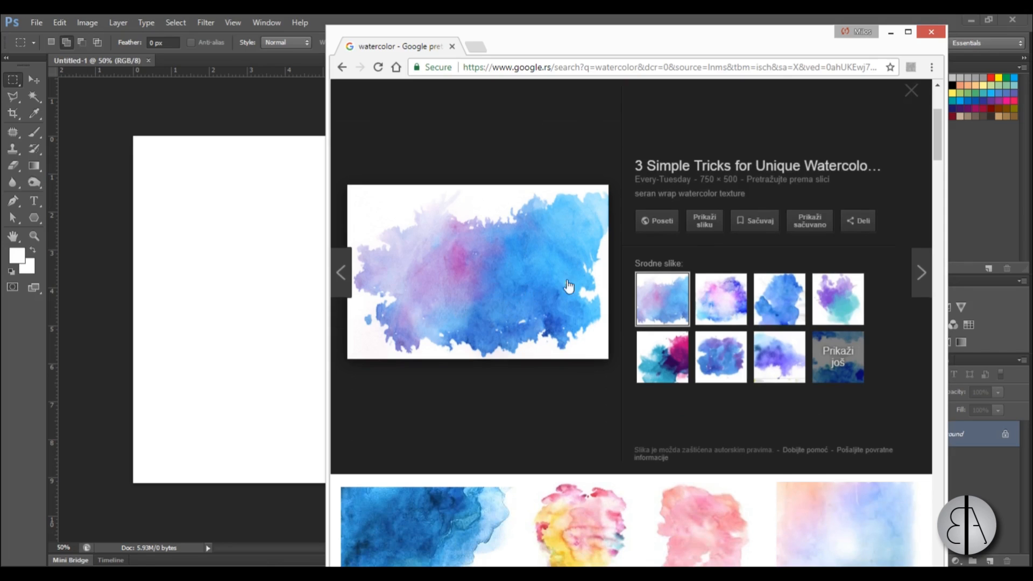
right_click(486, 280)
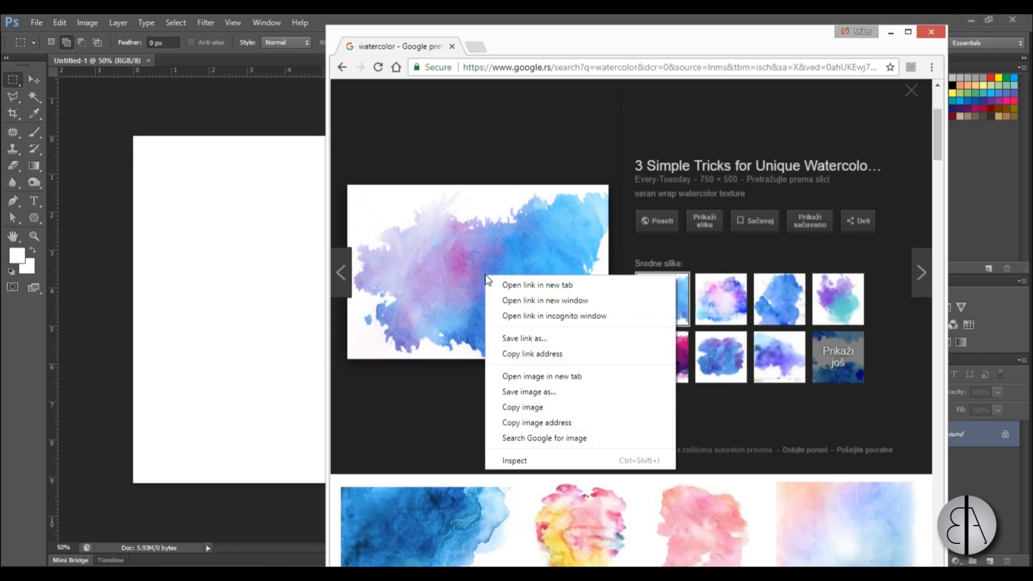
left_click(542, 406)
left_click(299, 22)
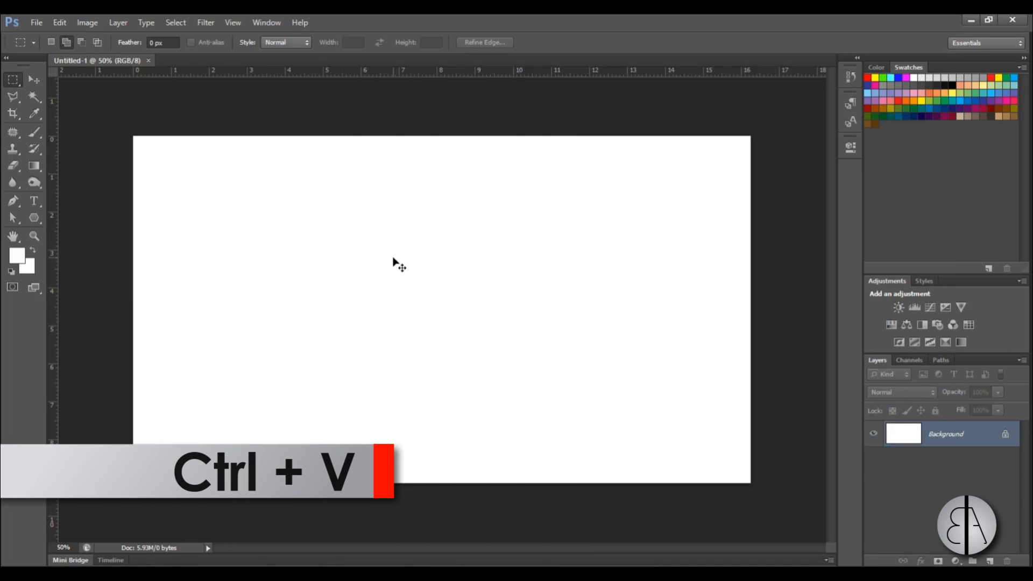
key("ctrl+v")
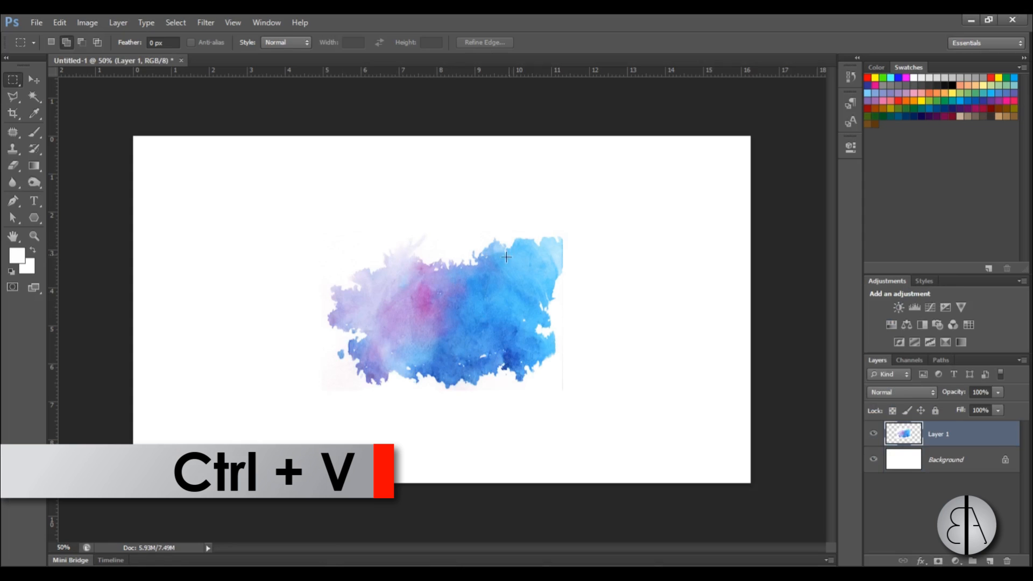
Enlarge the pasted watercolor image to about 217% so it spans the canvas height, and centre it roughly on the canvas.
key("ctrl+t")
left_click_drag(563, 228, 713, 152)
left_click_drag(453, 353, 448, 355)
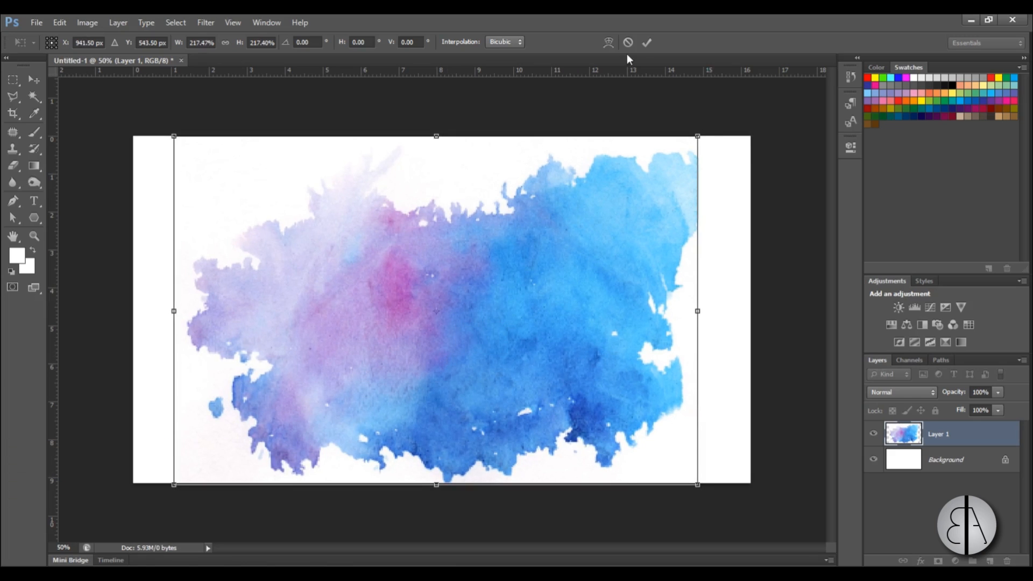
left_click(646, 42)
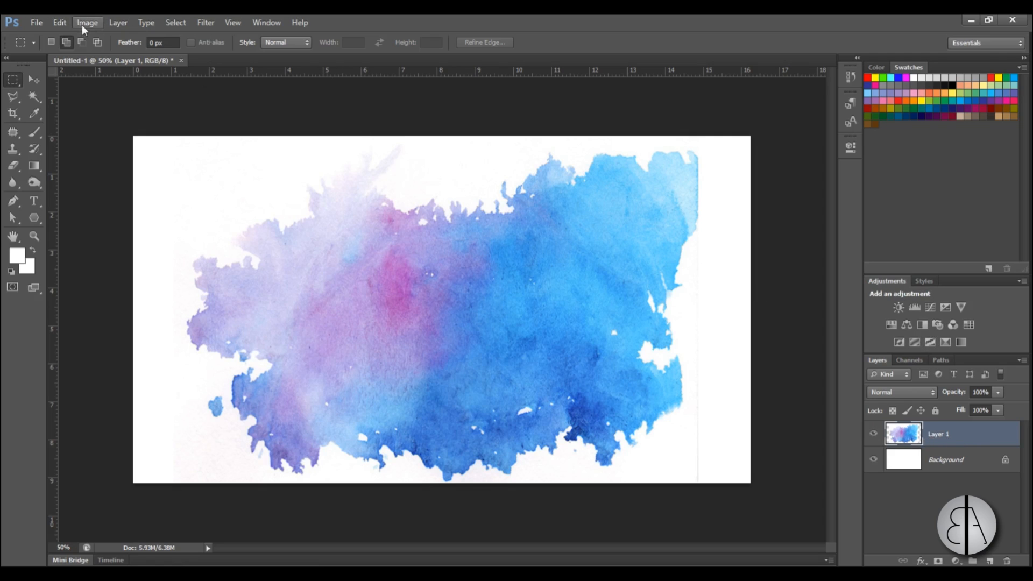
Add a Black & White adjustment with Reds 81, Yellows 19, Greens 48, Cyans -8 and Blues -57.
left_click(923, 324)
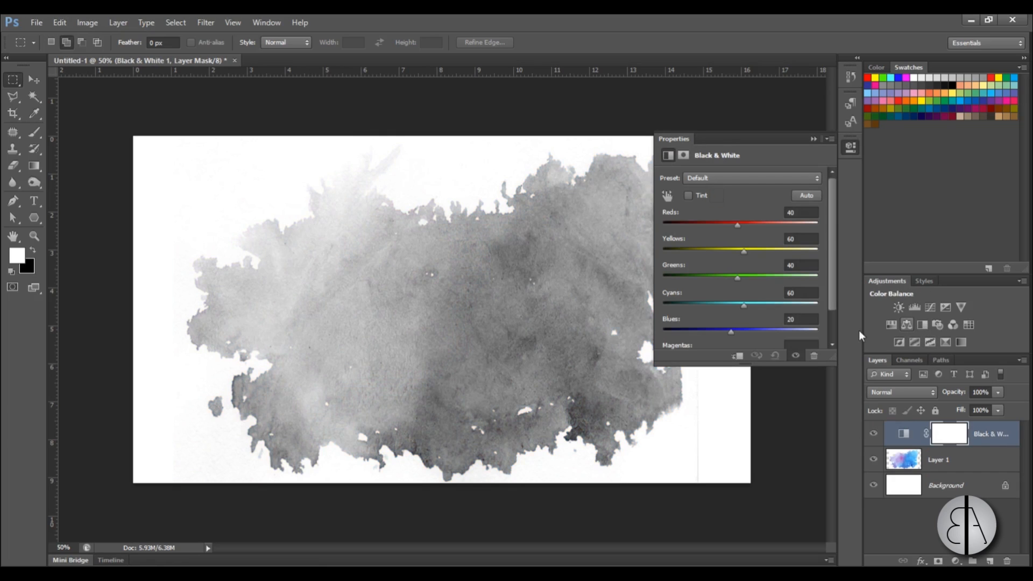
left_click_drag(738, 222, 706, 332)
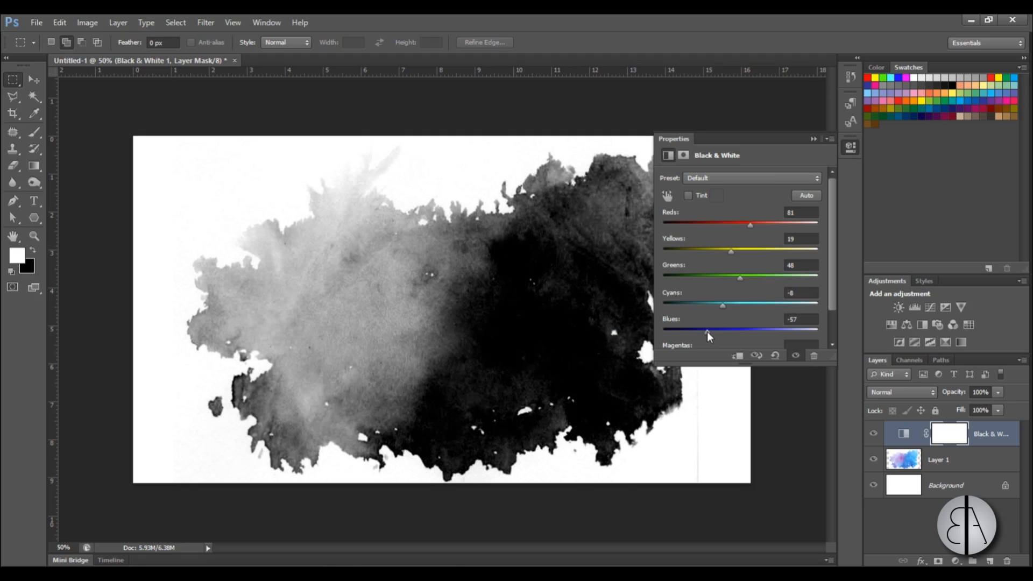
left_click(813, 139)
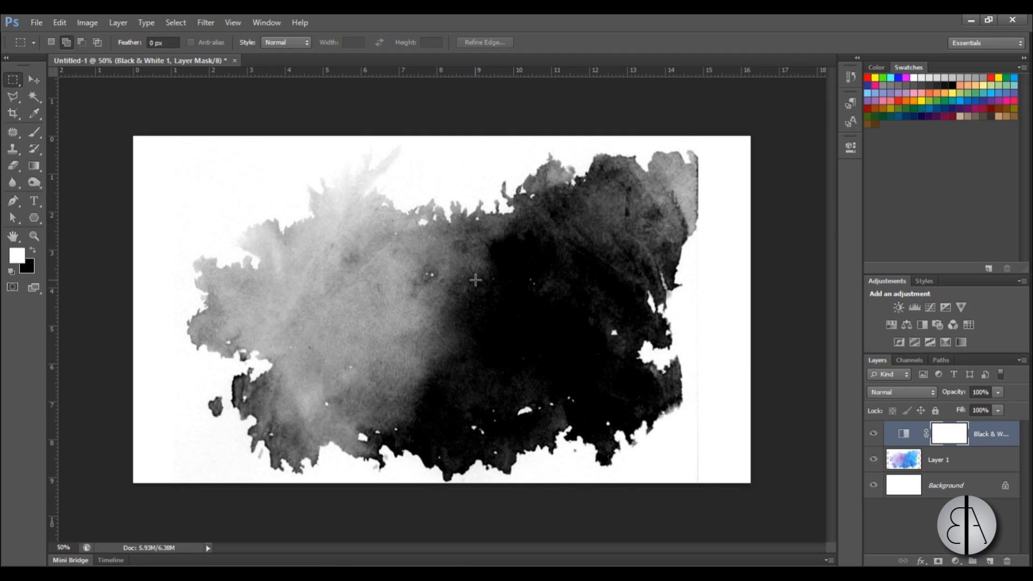
Create a new layer above the adjustment, hide the watercolor layer, and select a large rectangle inside the canvas margins.
left_click(990, 561)
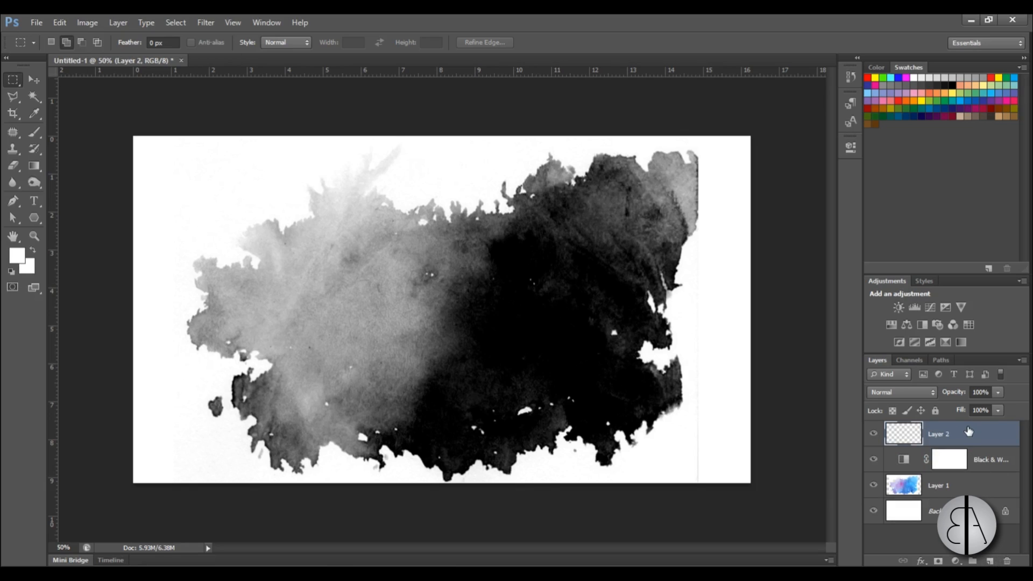
left_click(873, 487)
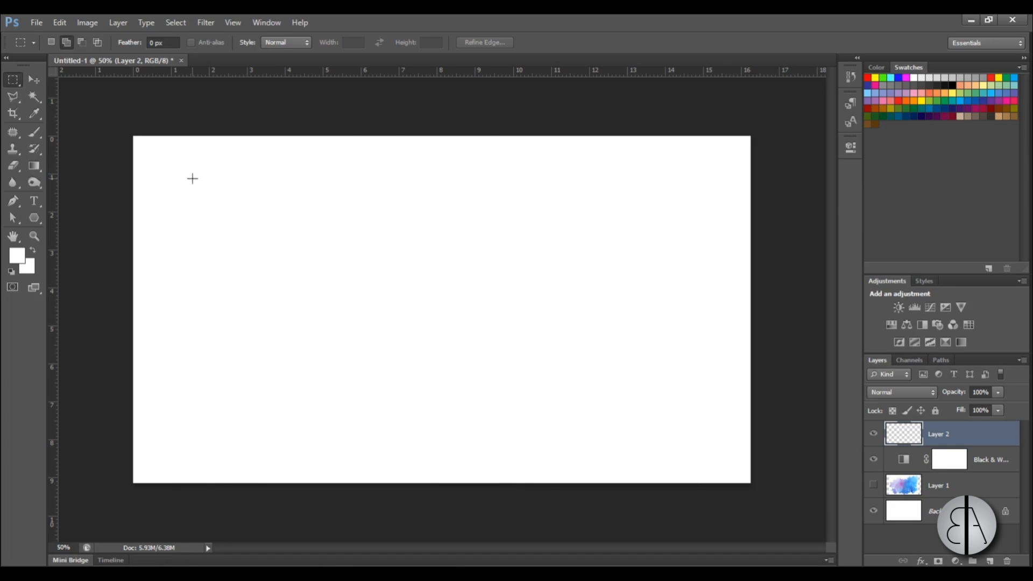
left_click_drag(180, 179, 191, 186)
left_click_drag(646, 438, 706, 443)
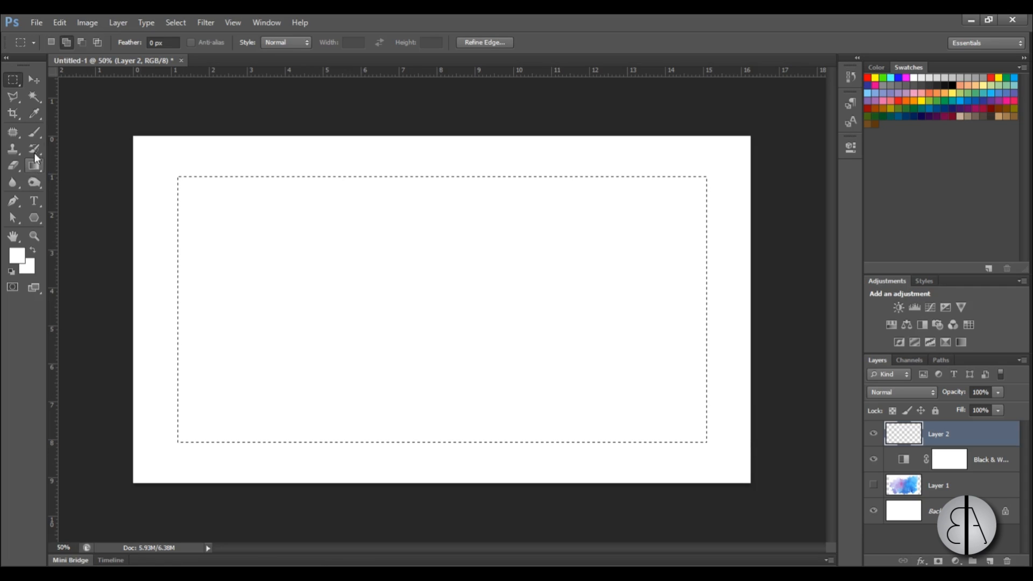
Fill the rectangular selection with black in Normal mode at 100% opacity.
right_click(396, 249)
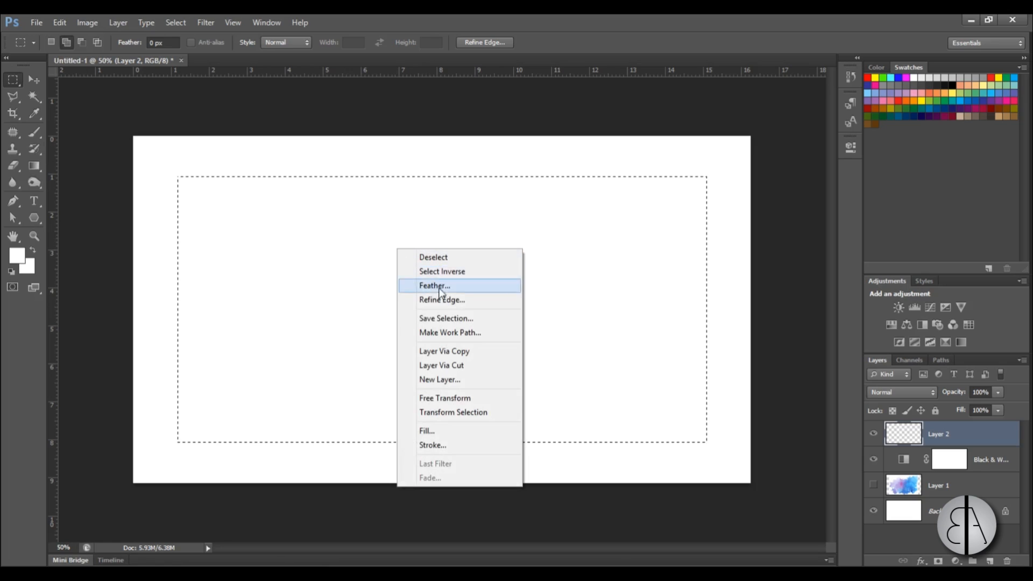
left_click(462, 430)
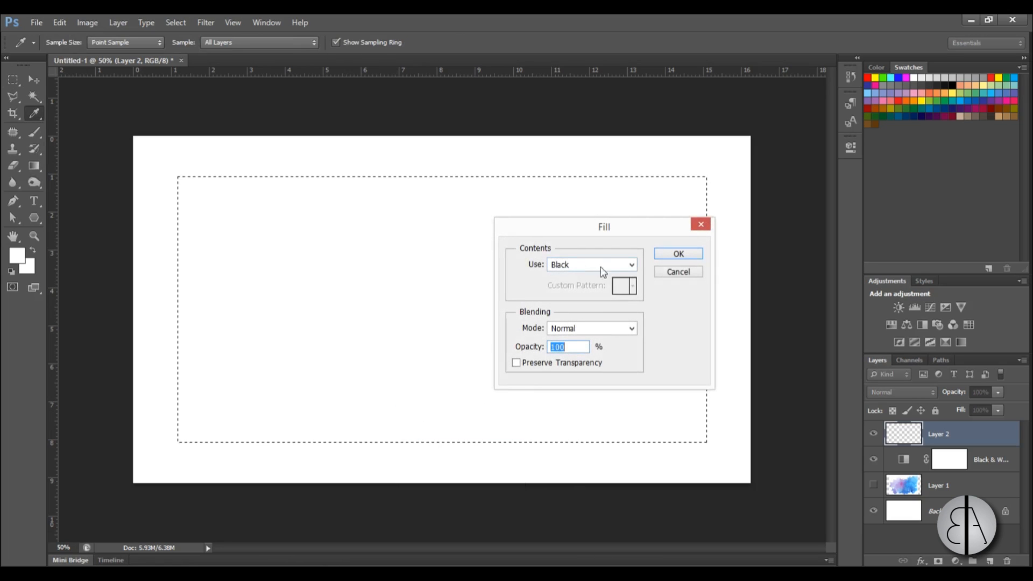
left_click(682, 255)
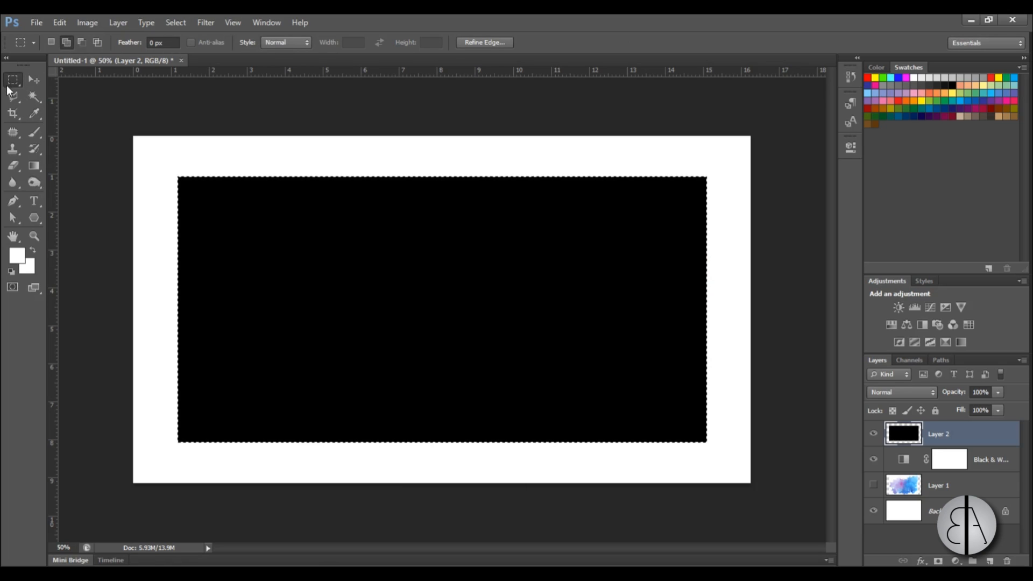
Reduce the black rectangle layer's opacity to 66% and show the watercolor layer again.
left_click(33, 79)
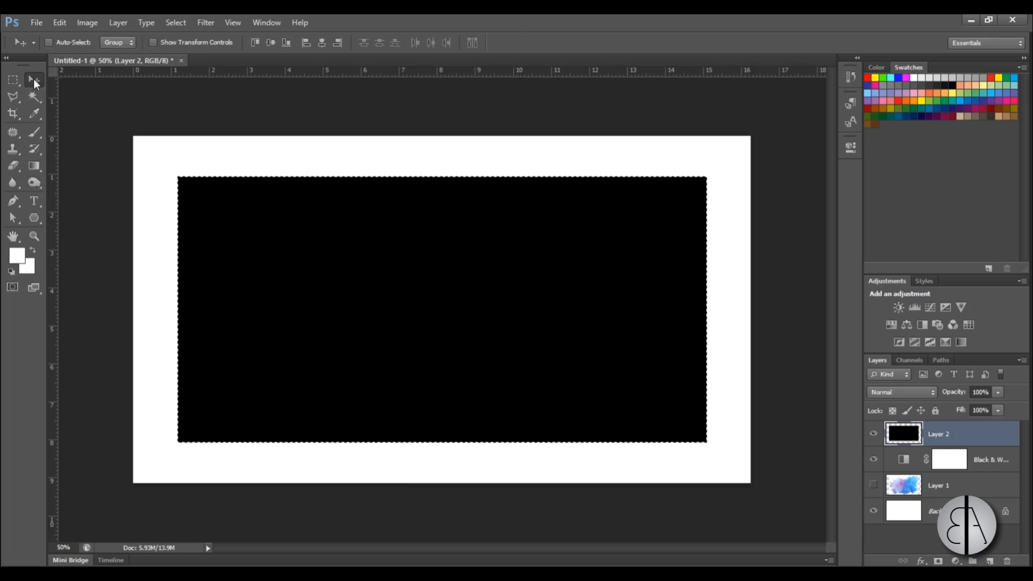
left_click(997, 392)
left_click(985, 406)
left_click_drag(981, 408, 975, 408)
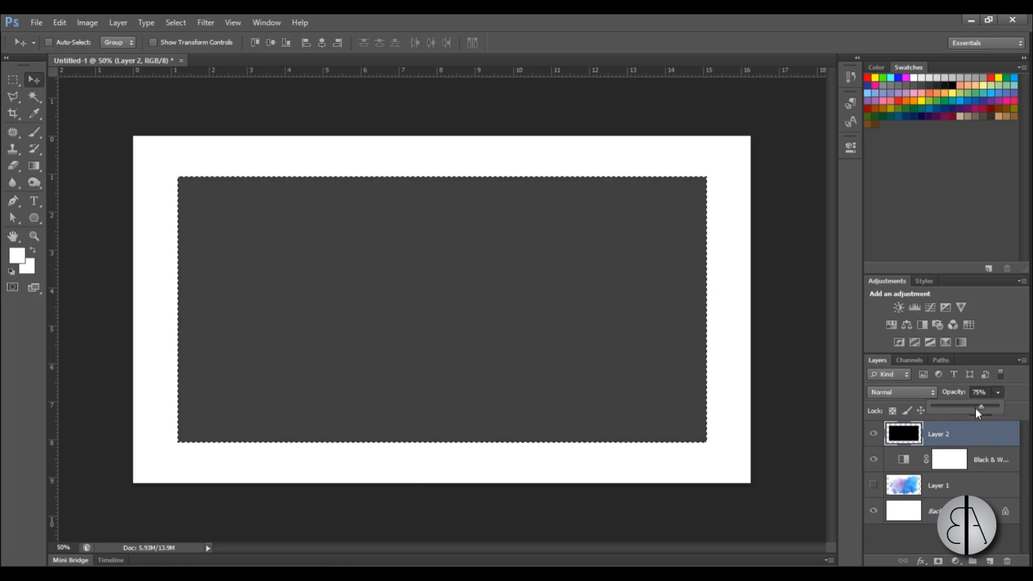
left_click(874, 484)
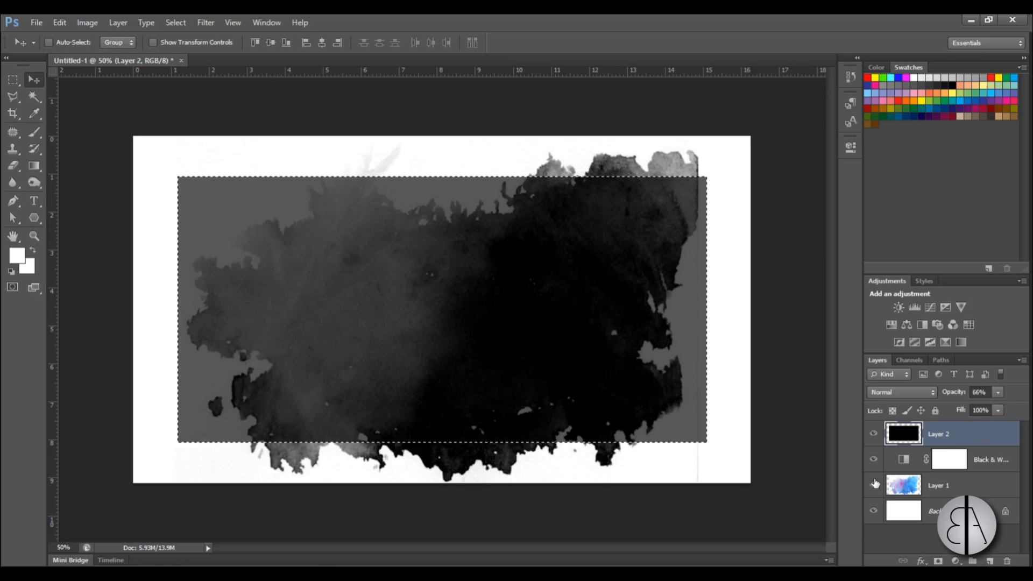
Move the black rectangle layer beneath the watercolor layer and set the watercolor layer's blend mode to Multiply.
left_click(968, 490)
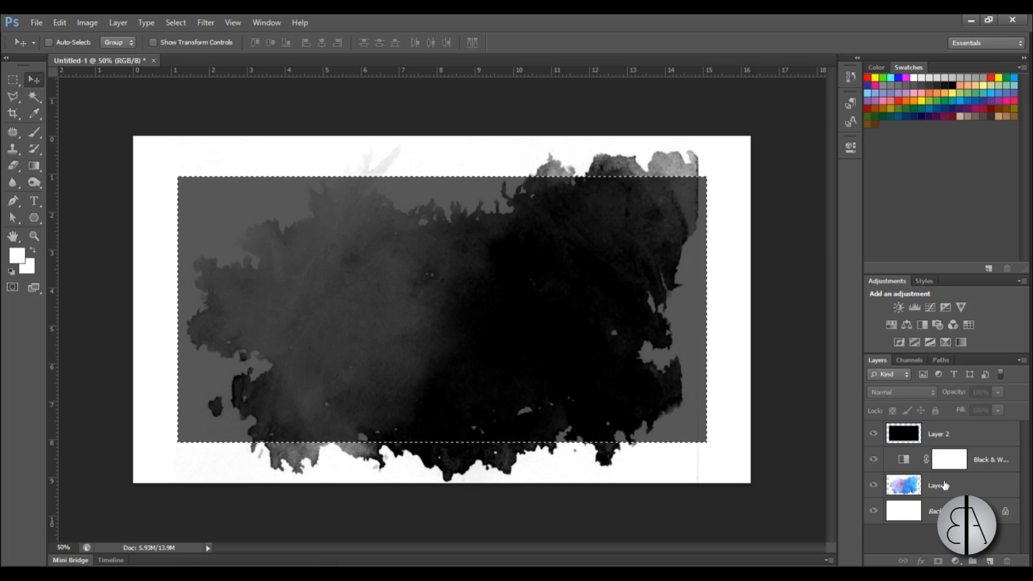
mouse_move(973, 487)
left_mouse_down()
mouse_move(971, 473)
mouse_move(961, 485)
left_mouse_up()
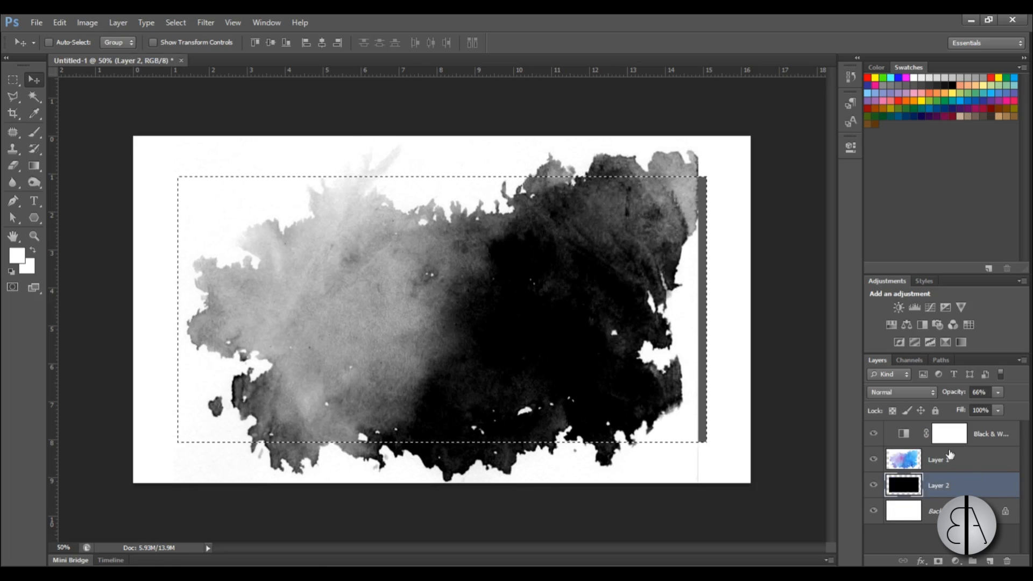
left_click(959, 461)
left_click(919, 394)
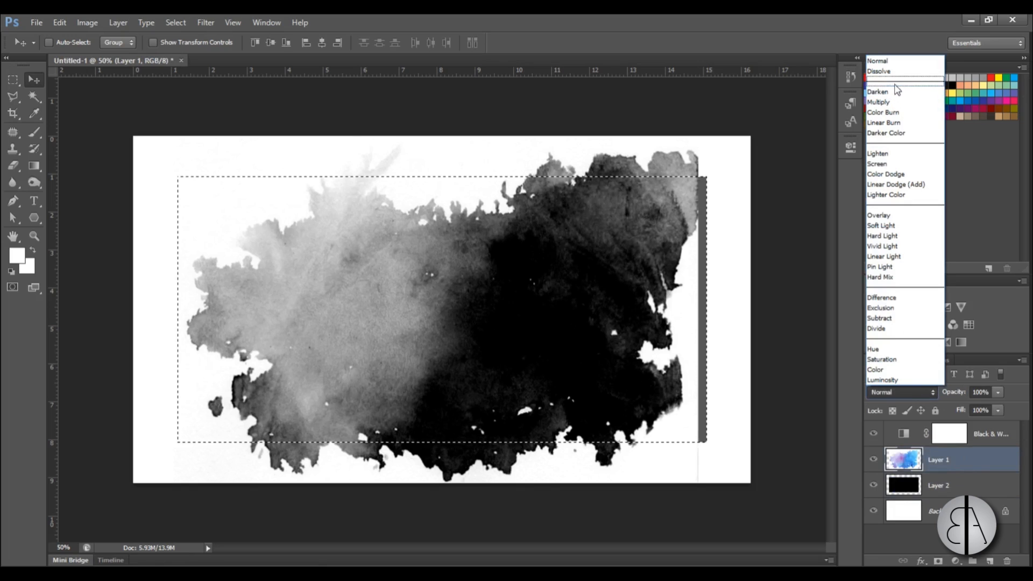
left_click(891, 103)
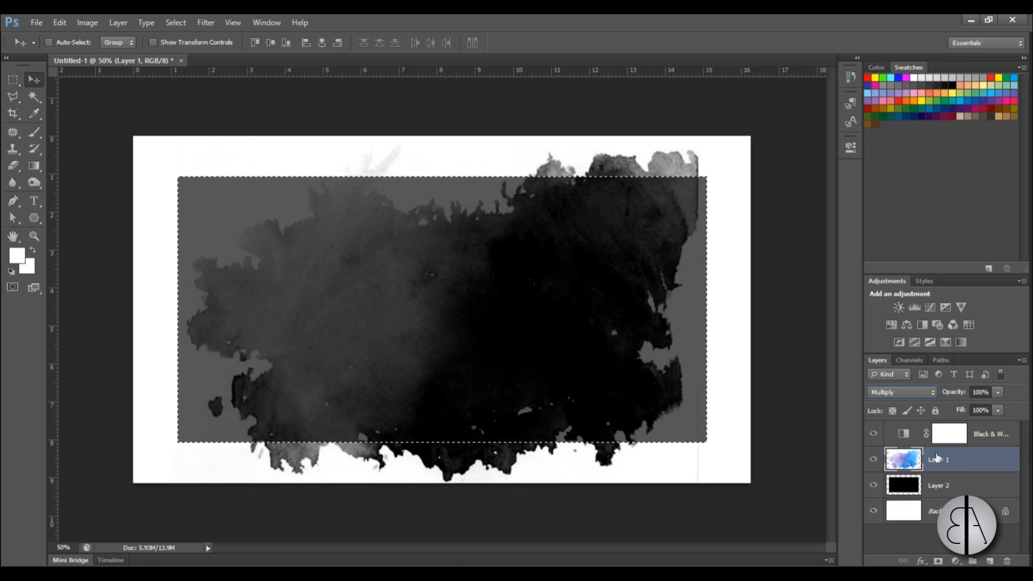
Paint white over the rectangle's upper-left corner, top and right edges on Layer 2, using an 825 px brush with 0% hardness.
left_click(946, 487)
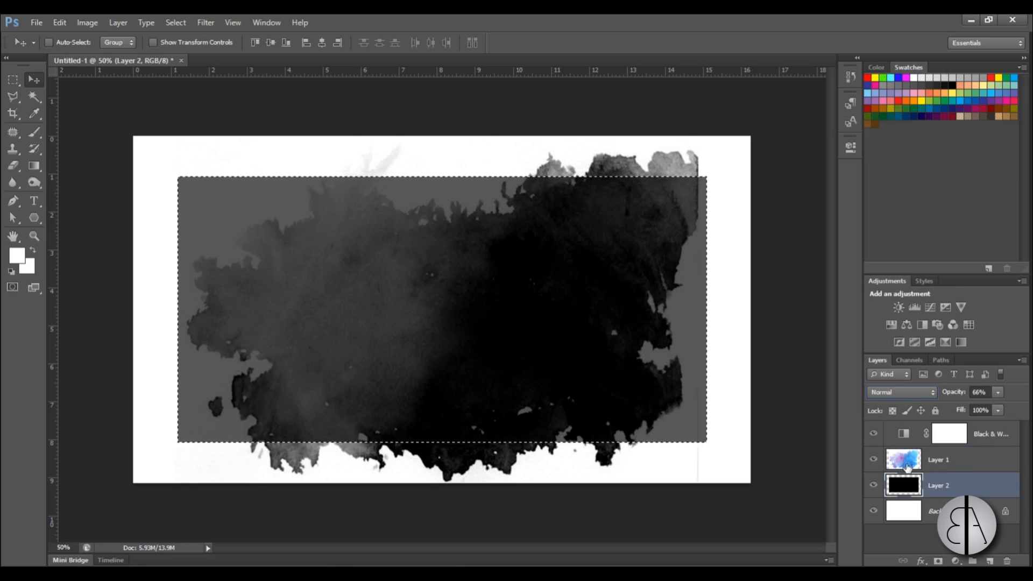
left_click(38, 131)
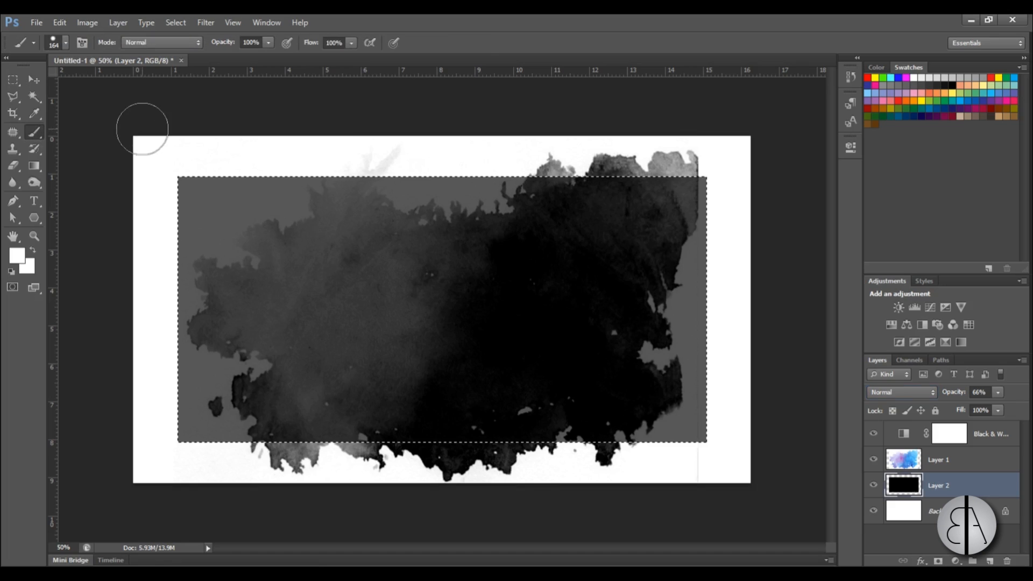
left_click(65, 43)
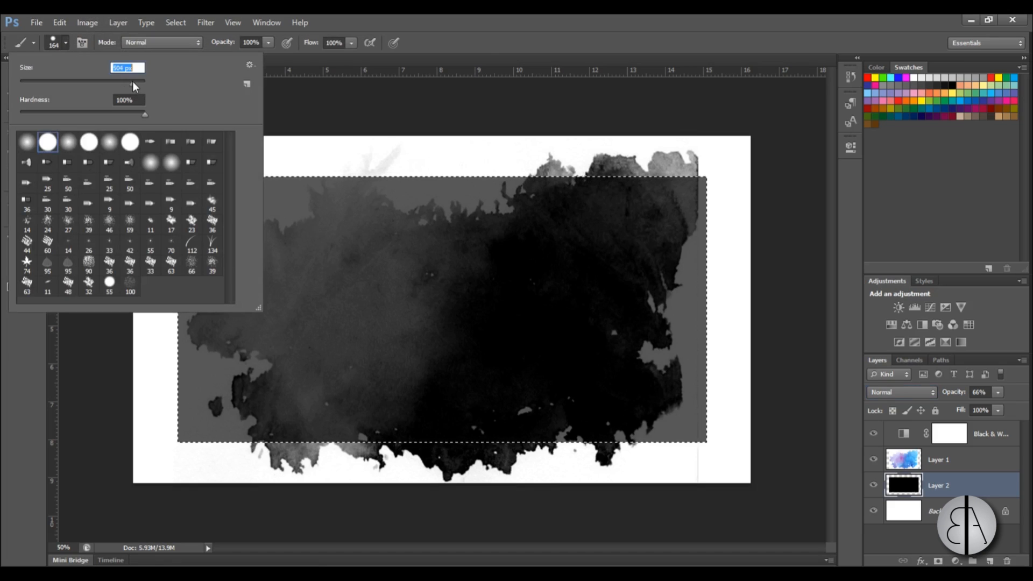
left_click_drag(133, 84, 114, 113)
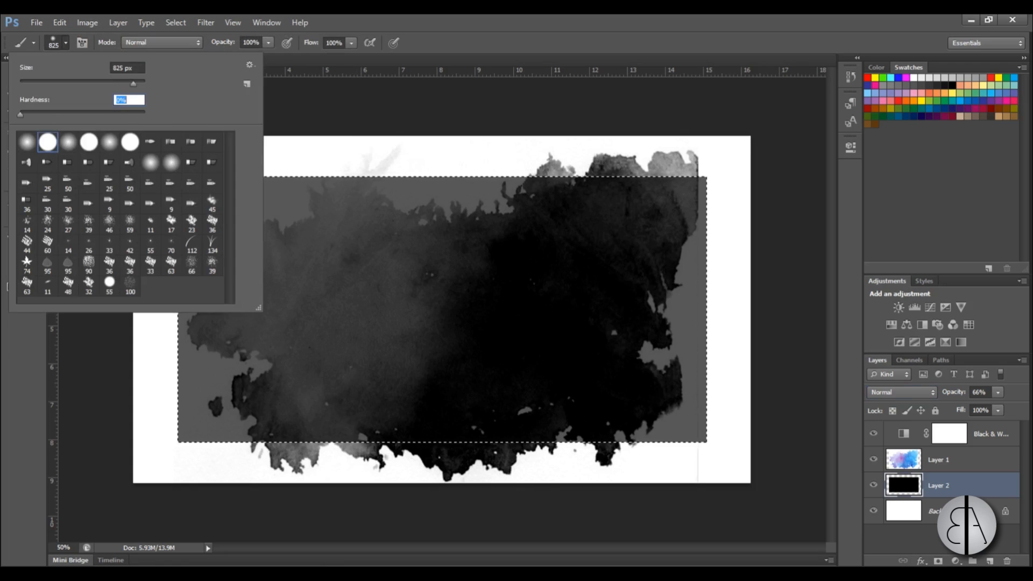
key("Return")
scroll(342, 187, "down", 1)
mouse_move(342, 187)
left_mouse_down()
mouse_move(226, 147)
mouse_move(281, 138)
mouse_move(192, 163)
mouse_move(286, 136)
mouse_move(226, 158)
mouse_move(576, 133)
mouse_move(711, 160)
mouse_move(502, 131)
mouse_move(703, 152)
mouse_move(691, 149)
mouse_move(426, 130)
mouse_move(320, 169)
mouse_move(710, 184)
mouse_move(737, 483)
mouse_move(719, 478)
mouse_move(744, 235)
mouse_move(681, 444)
mouse_move(543, 555)
mouse_move(649, 495)
mouse_move(423, 511)
mouse_move(721, 480)
mouse_move(700, 461)
mouse_move(817, 302)
mouse_move(595, 494)
mouse_move(721, 395)
mouse_move(716, 267)
left_mouse_up()
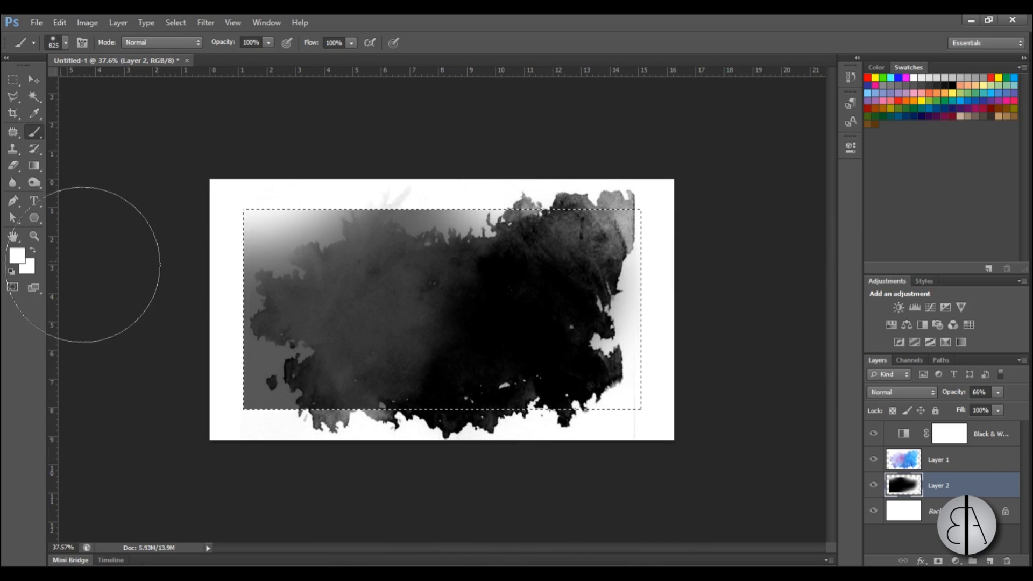
Paint over the left and middle of the rectangle with gray tones sampled from the canvas.
left_click(273, 356, "alt")
left_click(312, 270)
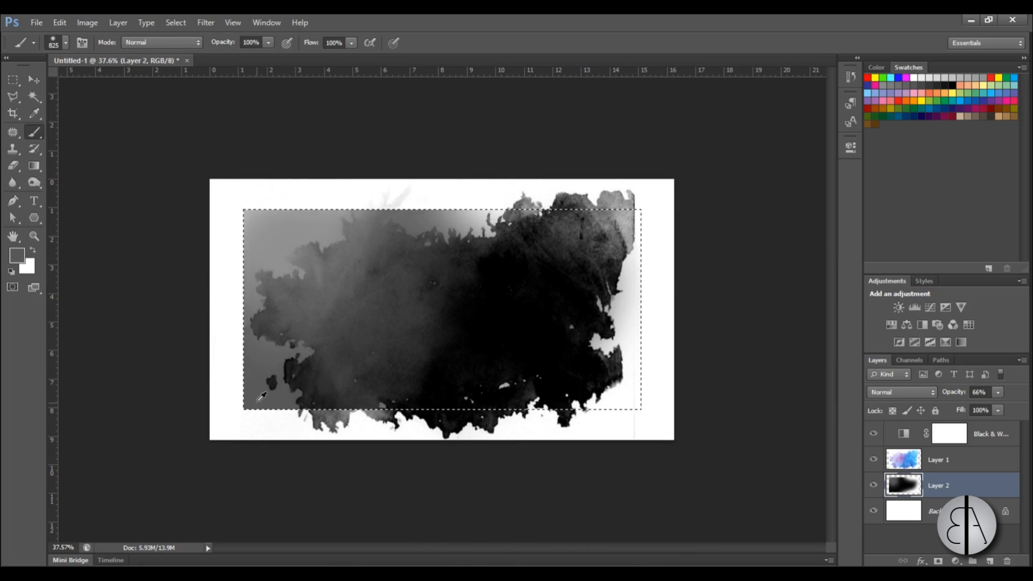
mouse_move(262, 396)
left_mouse_down()
mouse_move(339, 269)
mouse_move(231, 265)
left_mouse_up()
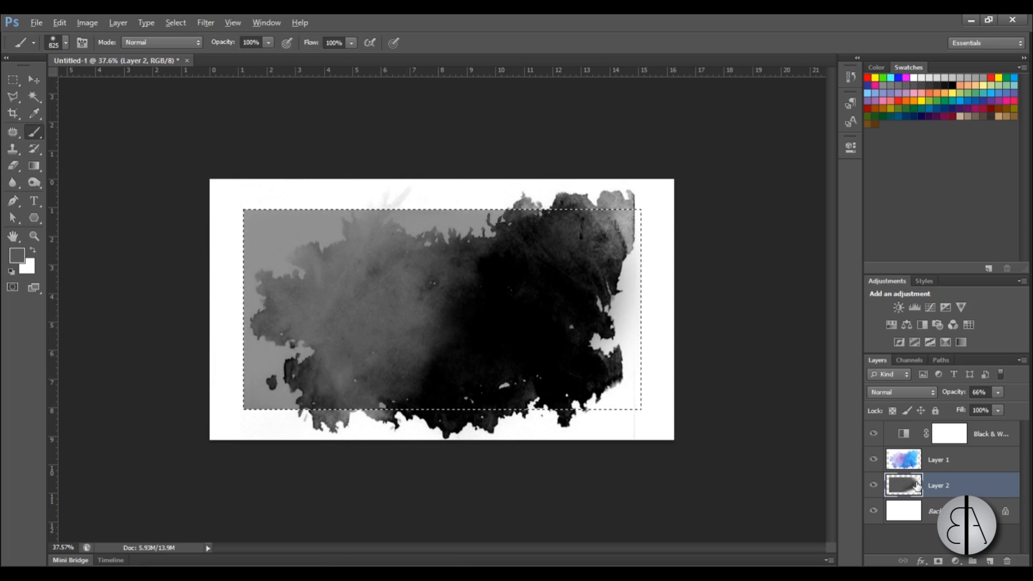
key("alt")
Hide the watercolor layer and repaint the rectangle's gray area with #575757, followed by the darker #343434 for an even tone.
left_click(873, 459)
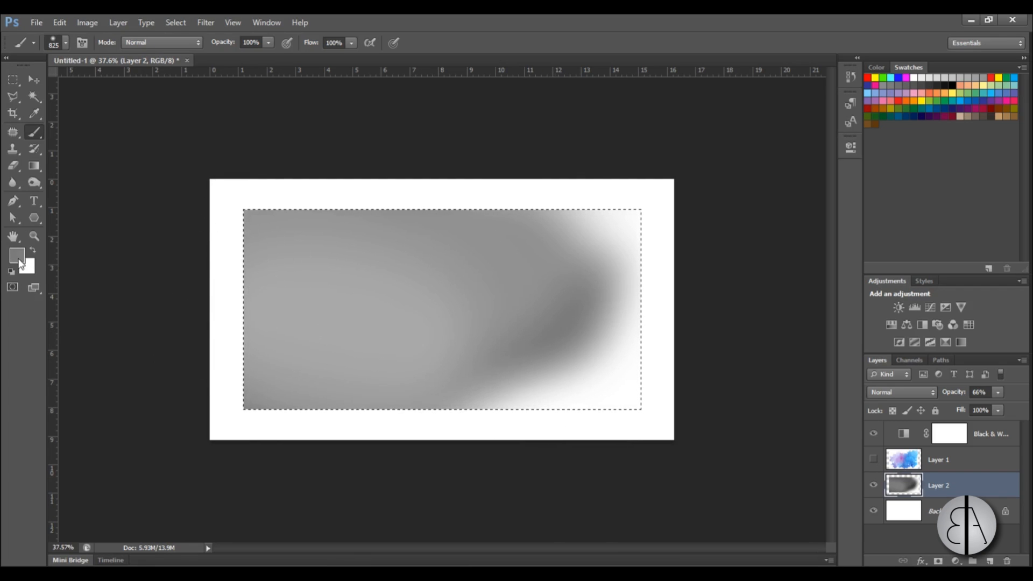
left_click(19, 259)
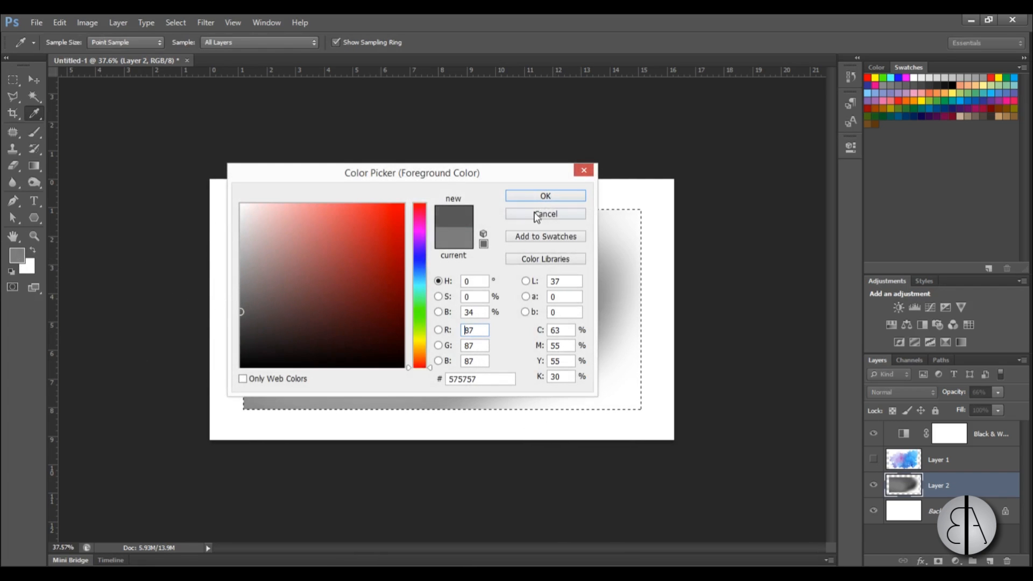
left_click(543, 195)
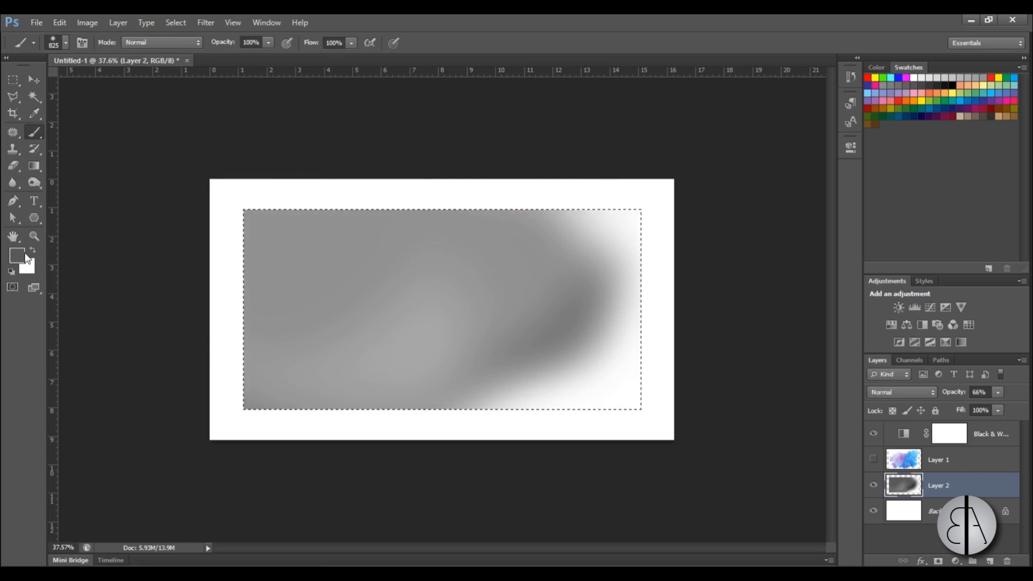
left_click(25, 254)
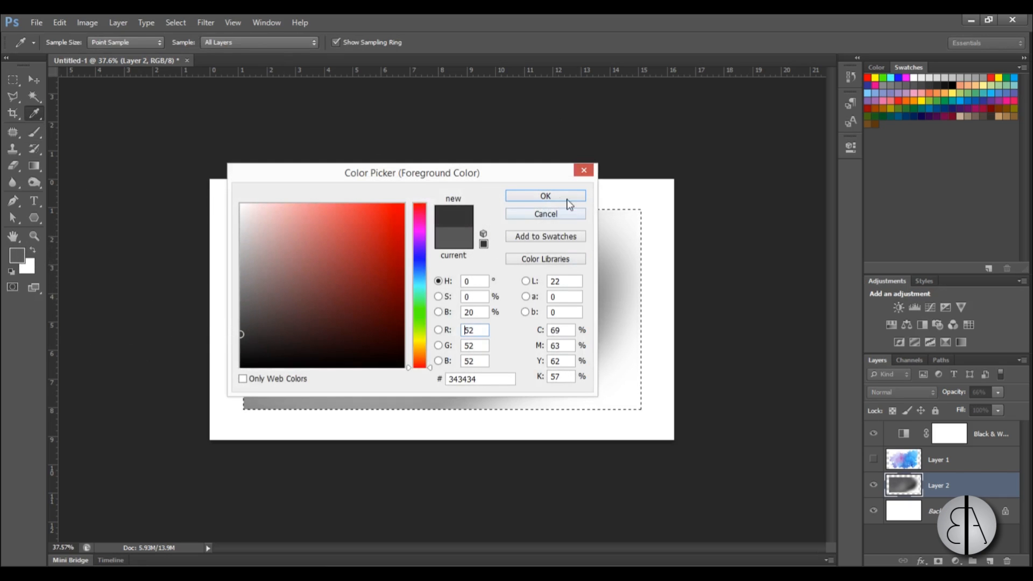
left_click(566, 198)
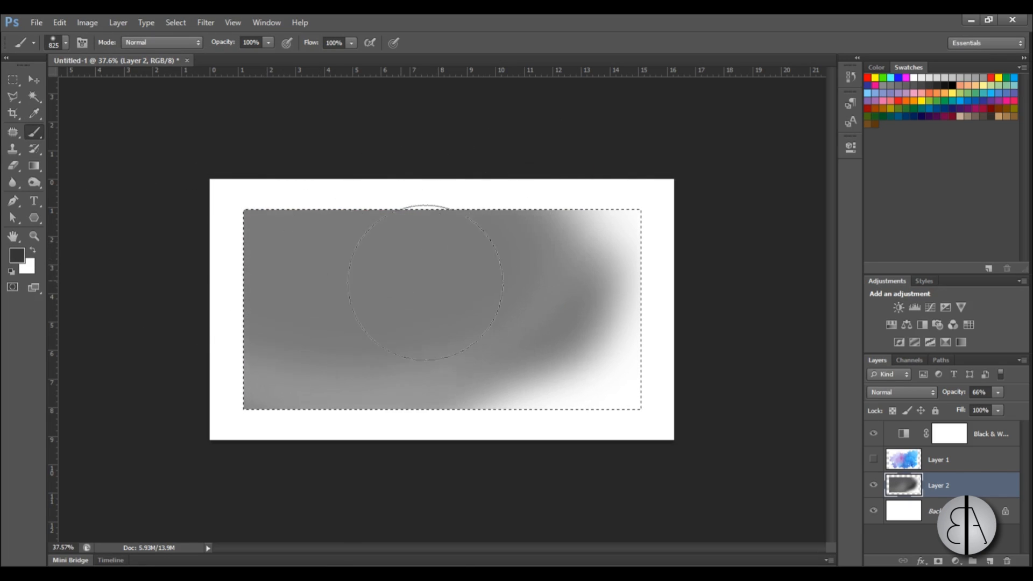
left_click_drag(311, 344, 411, 346)
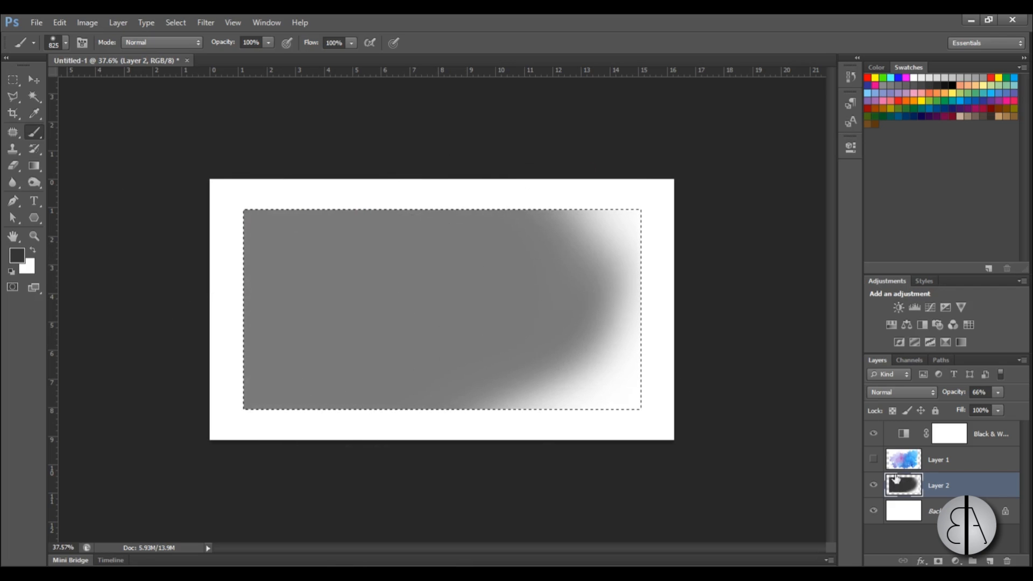
Show the watercolor layer and paint white with the soft brush over the rectangle's right side and upper middle edge.
left_click(873, 459)
scroll(561, 308, "up", 1)
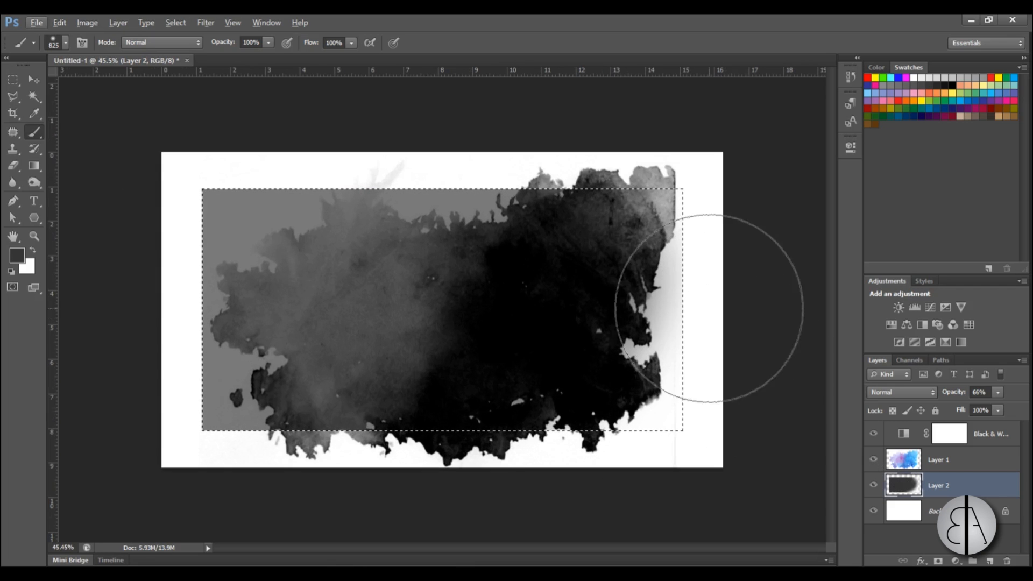
left_click(34, 250)
mouse_move(738, 358)
left_mouse_down()
mouse_move(684, 322)
mouse_move(645, 380)
left_mouse_up()
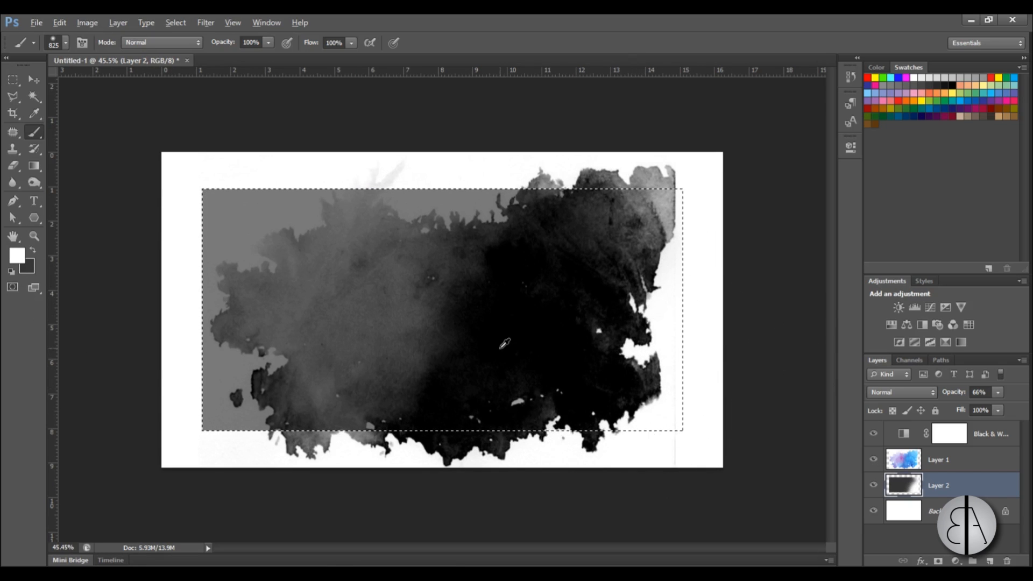
key("ctrl+plus")
left_click_drag(543, 148, 355, 153)
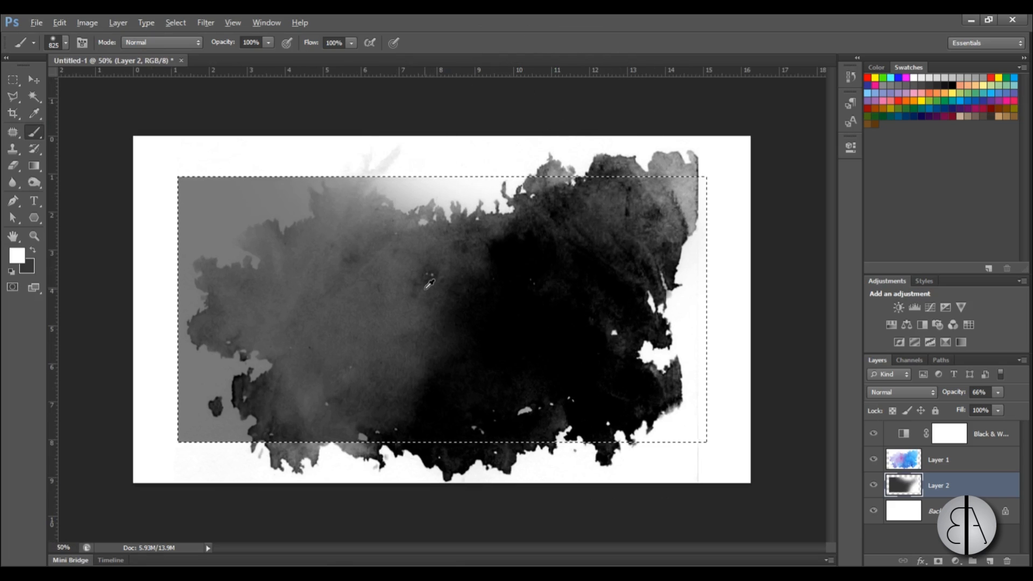
scroll(440, 307, "up", 1)
key("ctrl+minus")
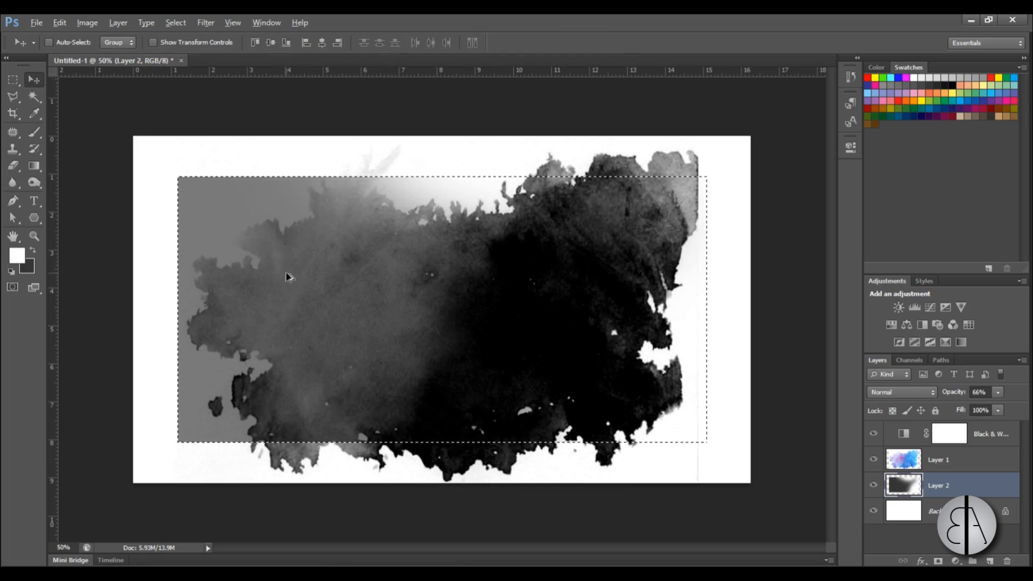
Deselect the rectangular selection around the gray painted area.
key("m")
right_click(338, 341)
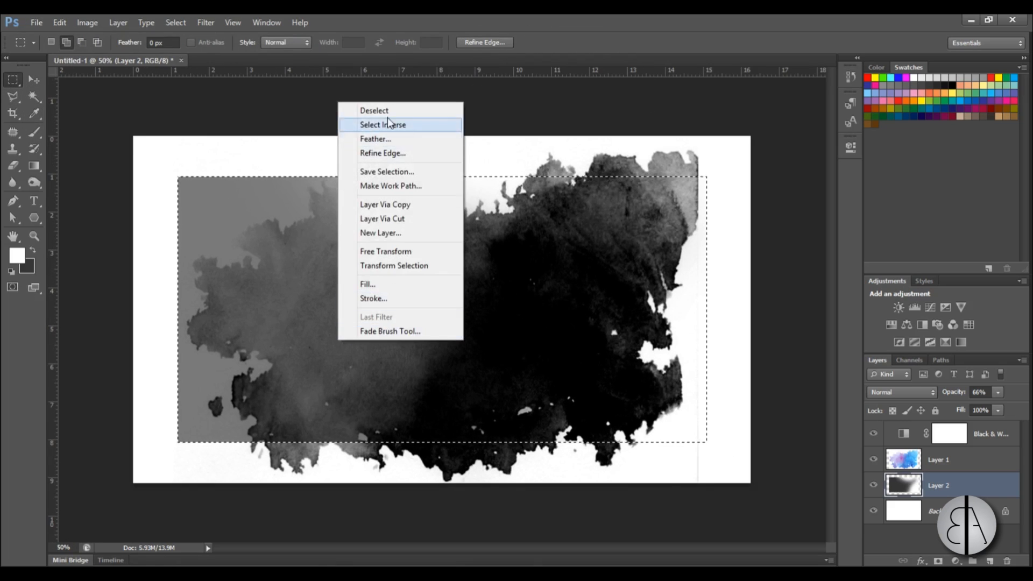
left_click(366, 106)
scroll(395, 222, "down", 1)
scroll(395, 223, "up", 1)
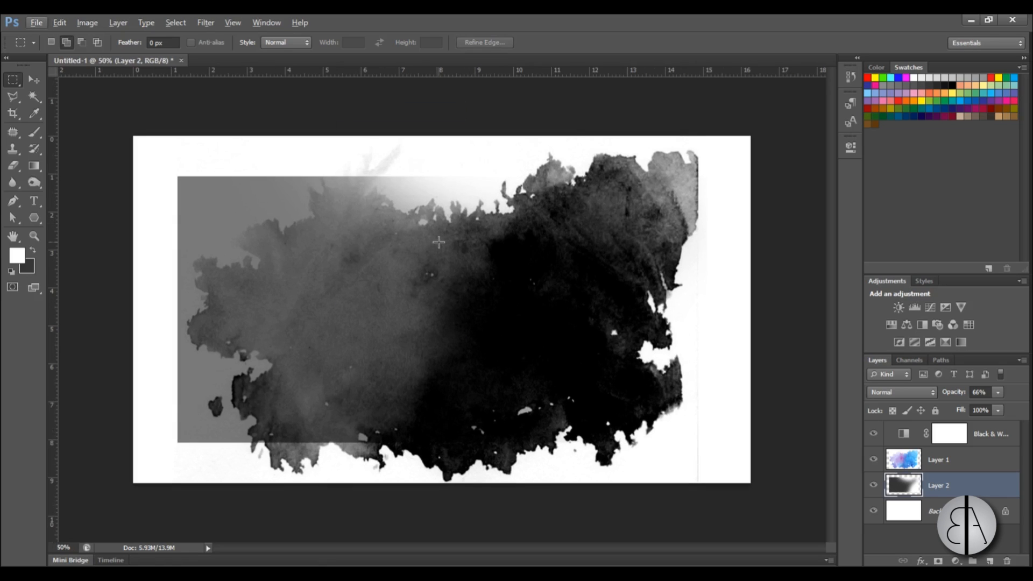
Merge the Black & White adjustment, Layer 1 and Layer 2 into a single layer and hide it.
left_click(988, 437, "shift")
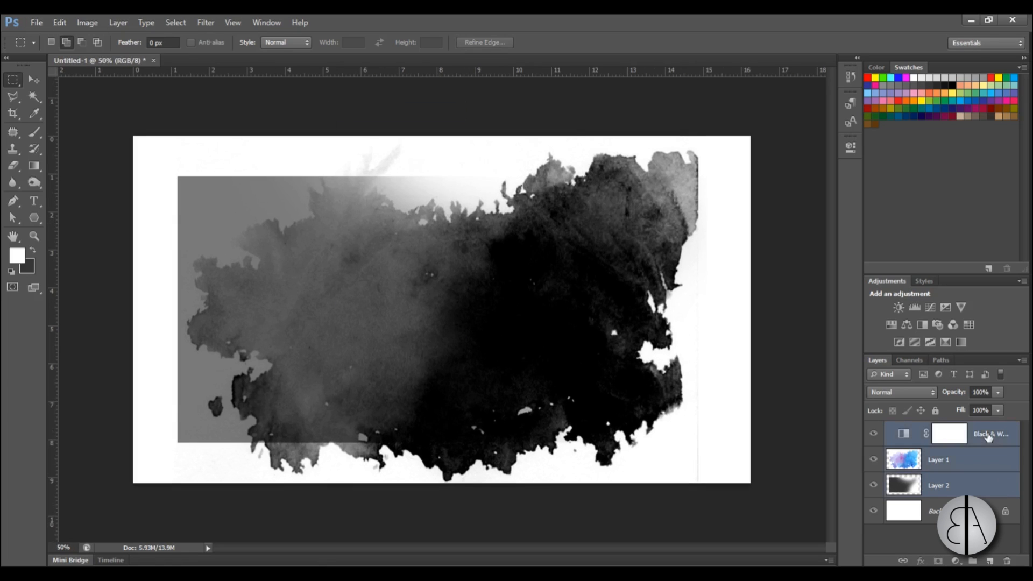
right_click(989, 436)
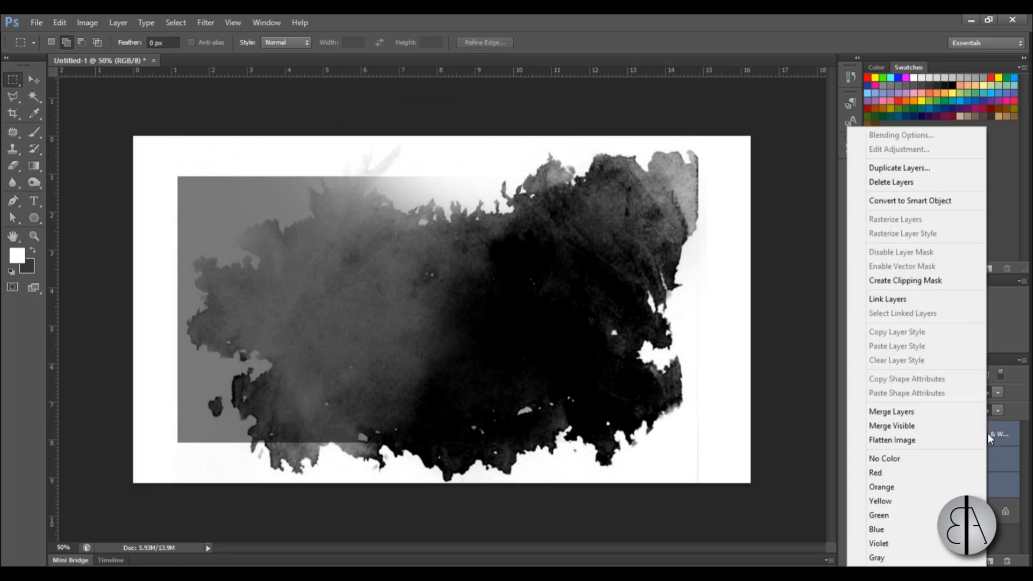
left_click(897, 412)
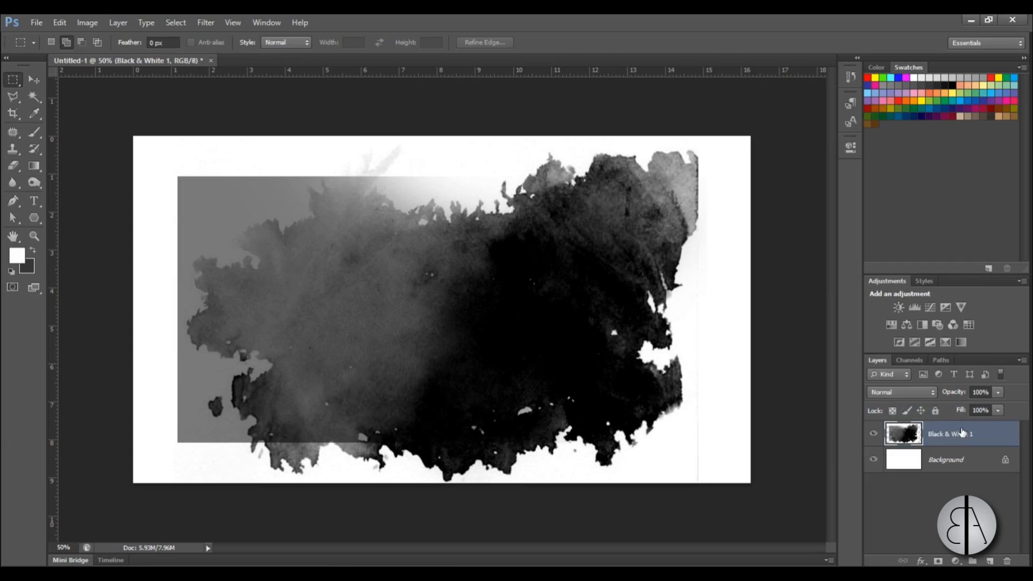
left_click(873, 433)
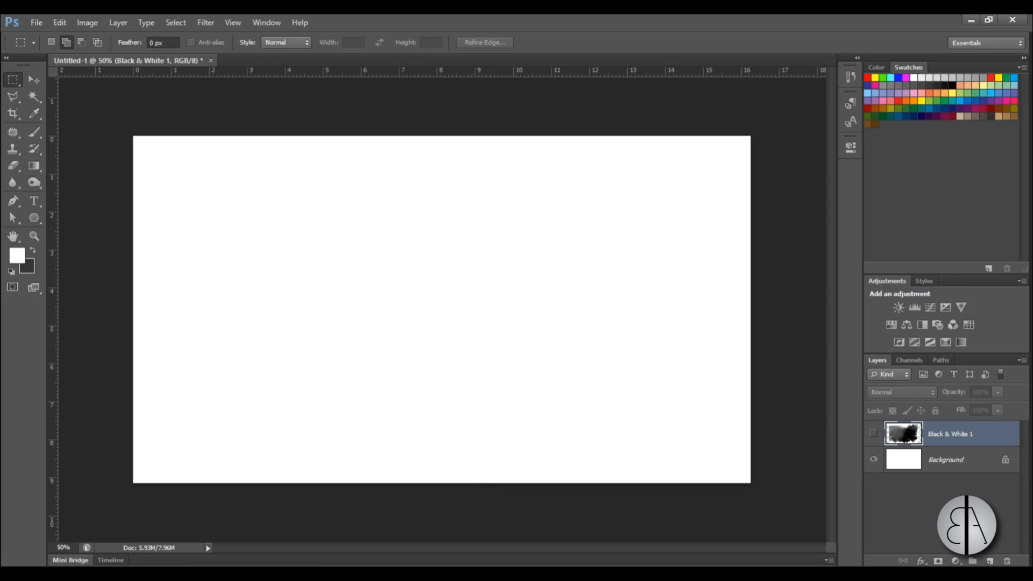
Place the "3D model" and "3D model 1 - Rendering" images from the desktop into the document as separate layers.
left_click_drag(451, 22, 499, 27)
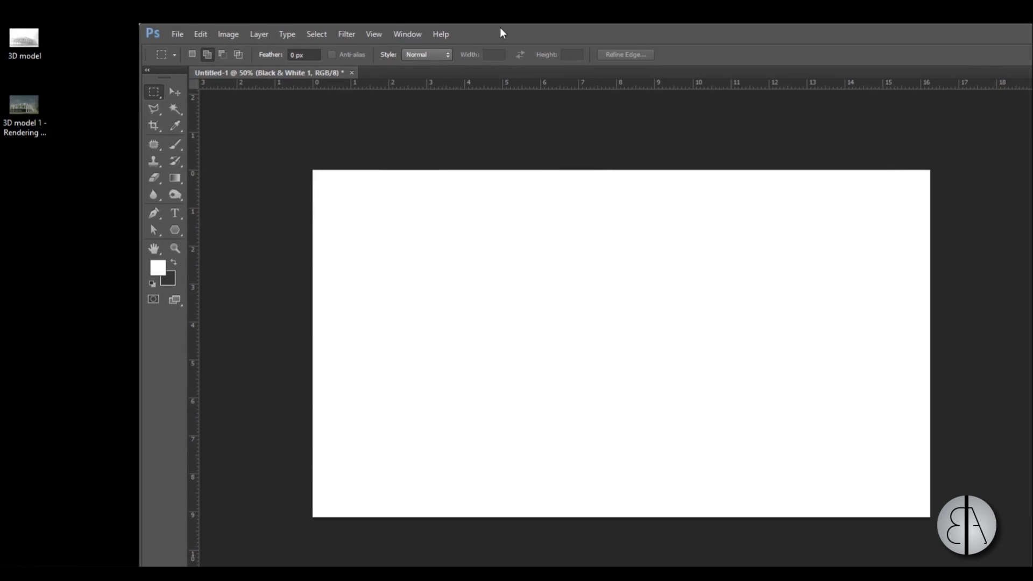
left_click_drag(92, 140, 488, 273)
left_click_drag(682, 40, 474, 44)
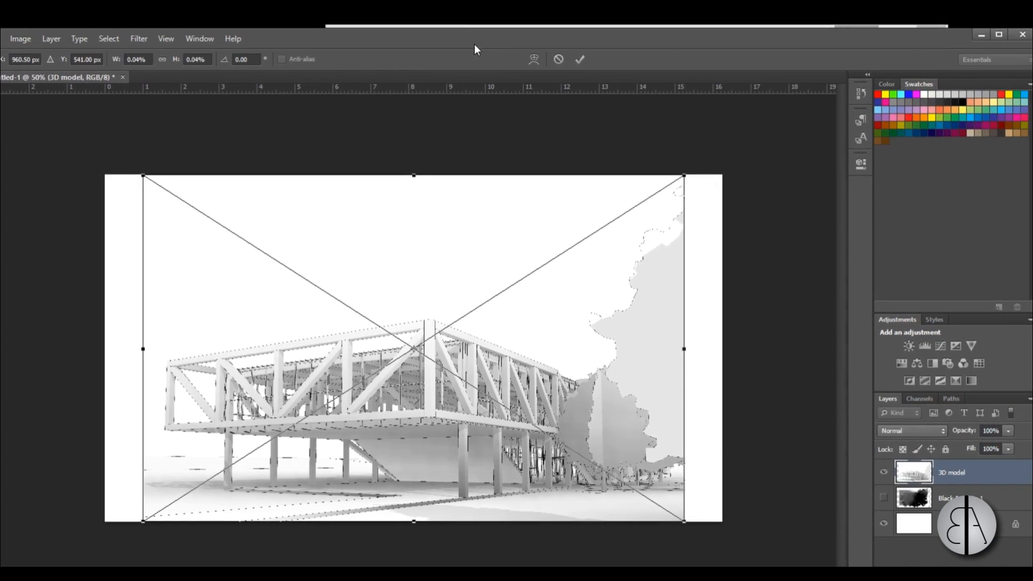
left_click(999, 34)
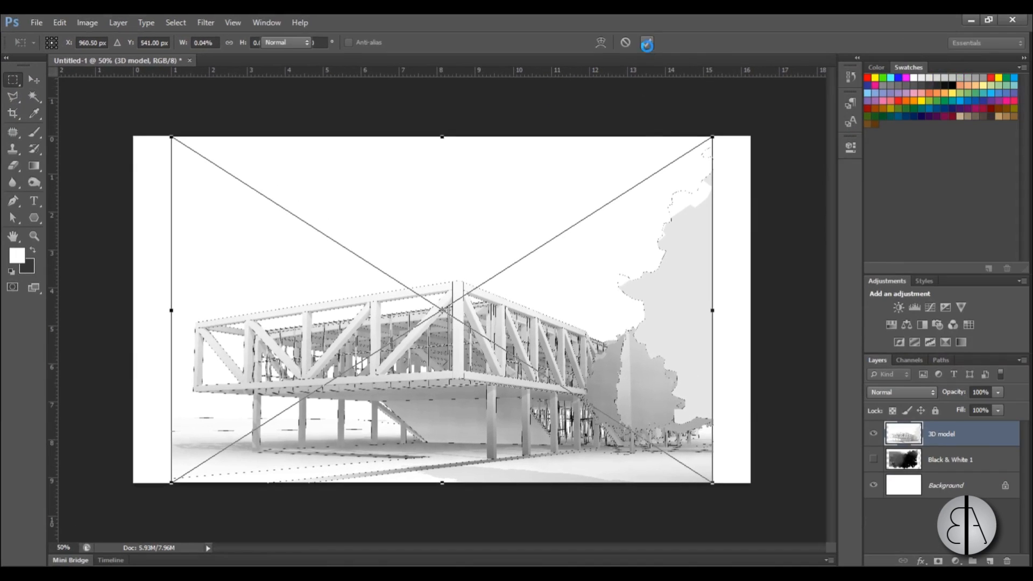
left_click(647, 45)
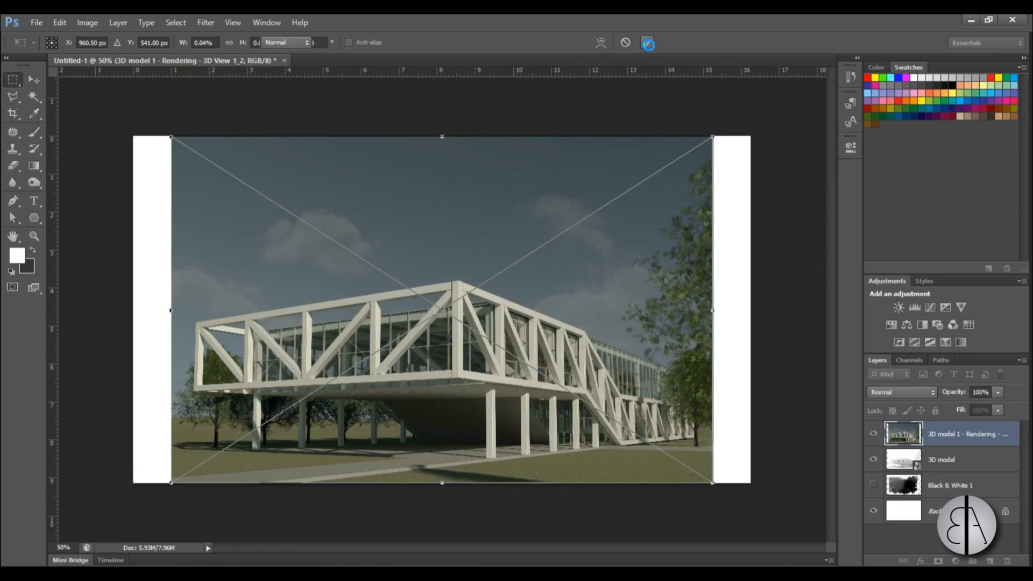
left_click(648, 44)
Hide the rendering layer, scale the 3D model layer to about 16.32 × 10.46 cm, and align its bottom edge with the canvas.
left_click(874, 435)
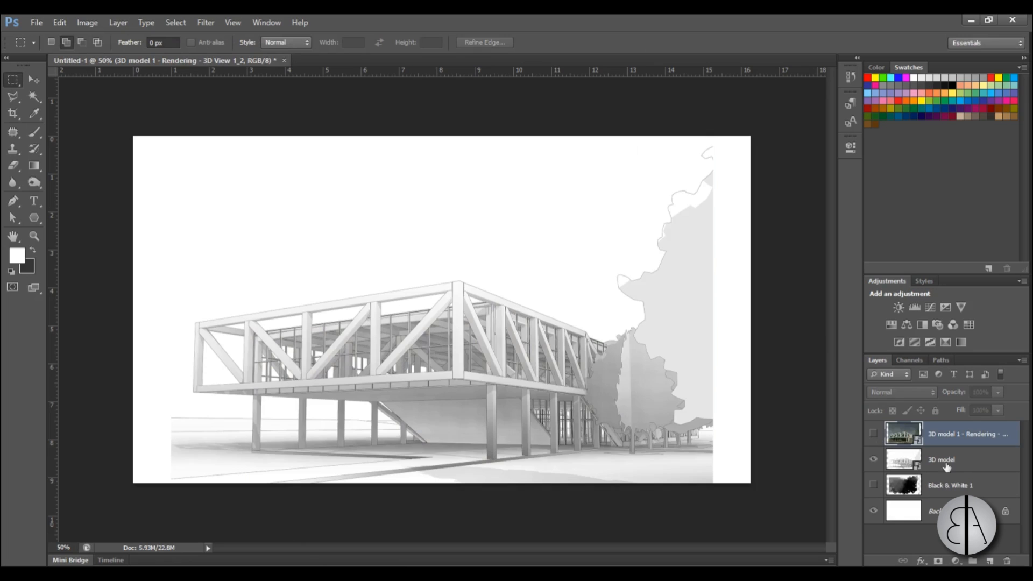
left_click(960, 465)
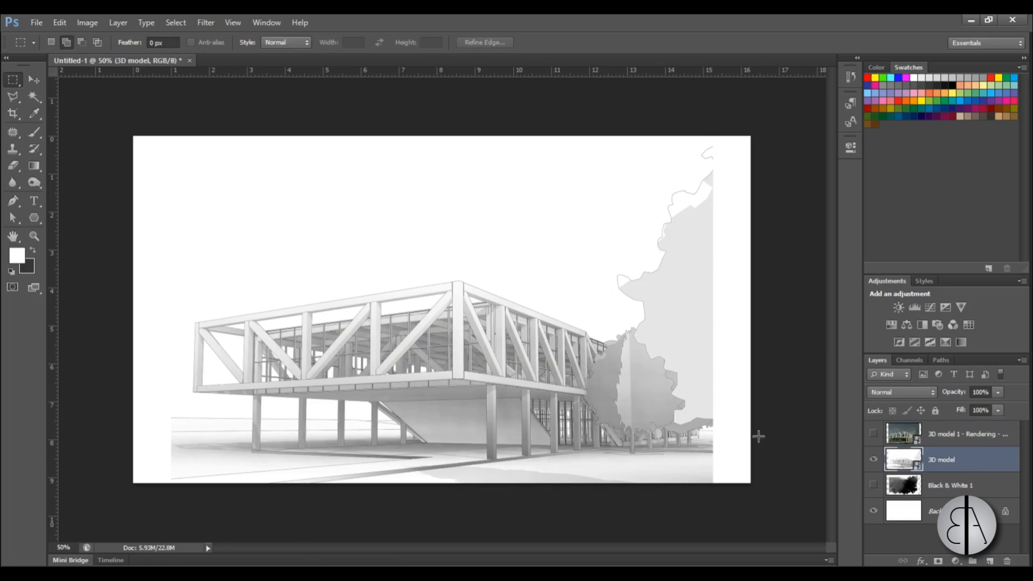
key("ctrl+t")
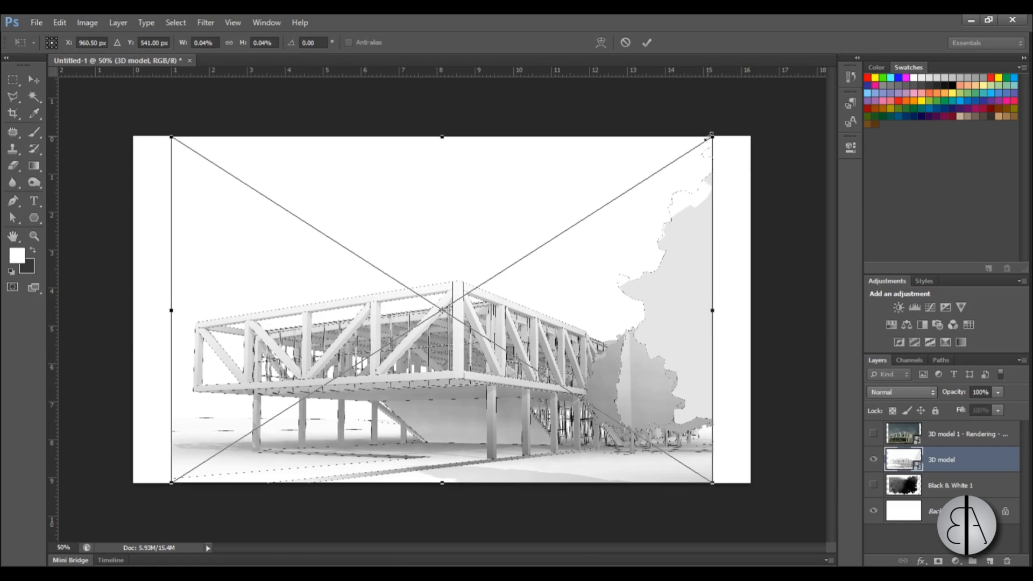
left_click_drag(712, 133, 752, 114)
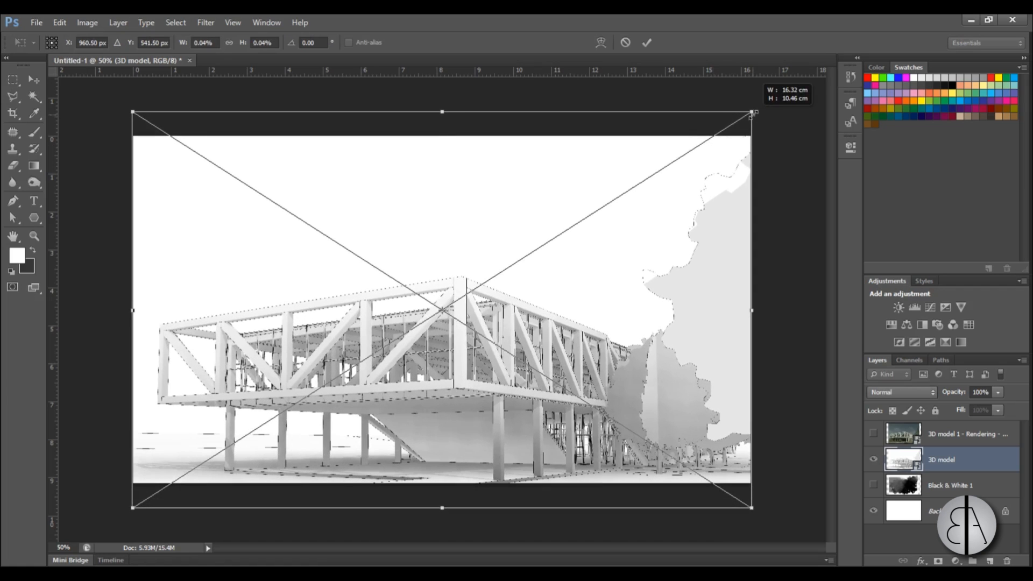
left_click_drag(580, 357, 580, 332)
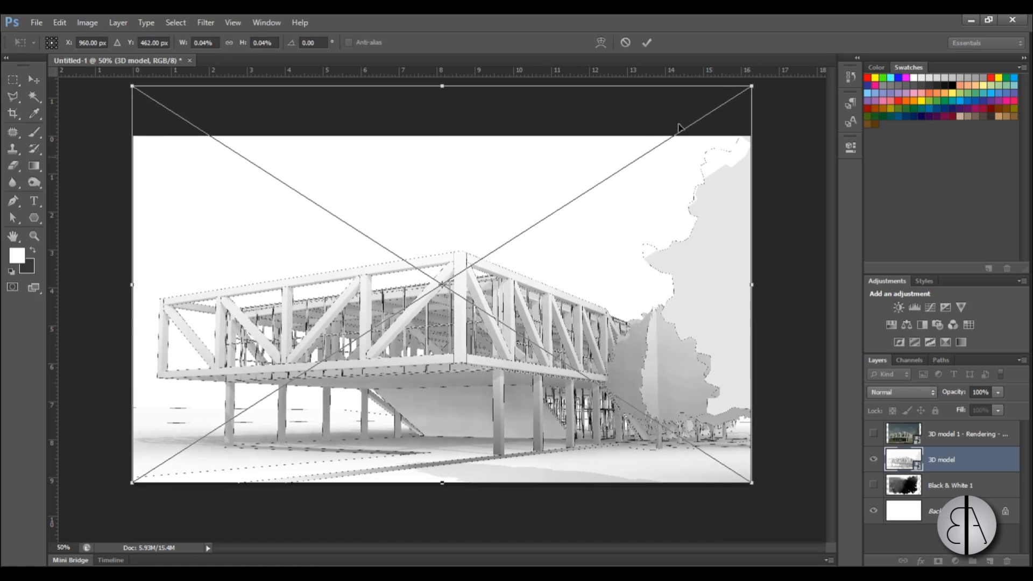
left_click(647, 43)
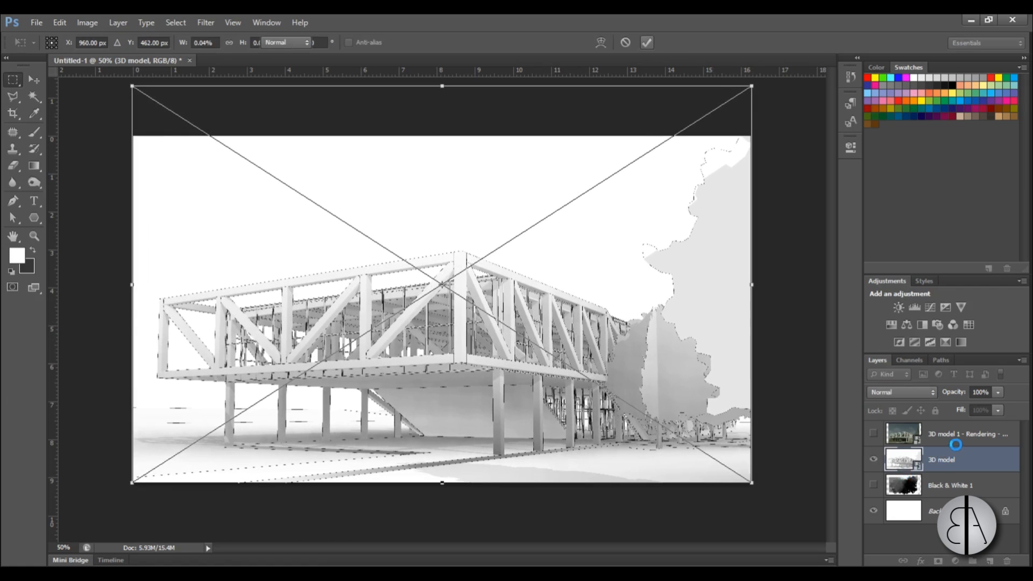
Show the rendering layer and reduce its opacity to 54%.
left_click(948, 440)
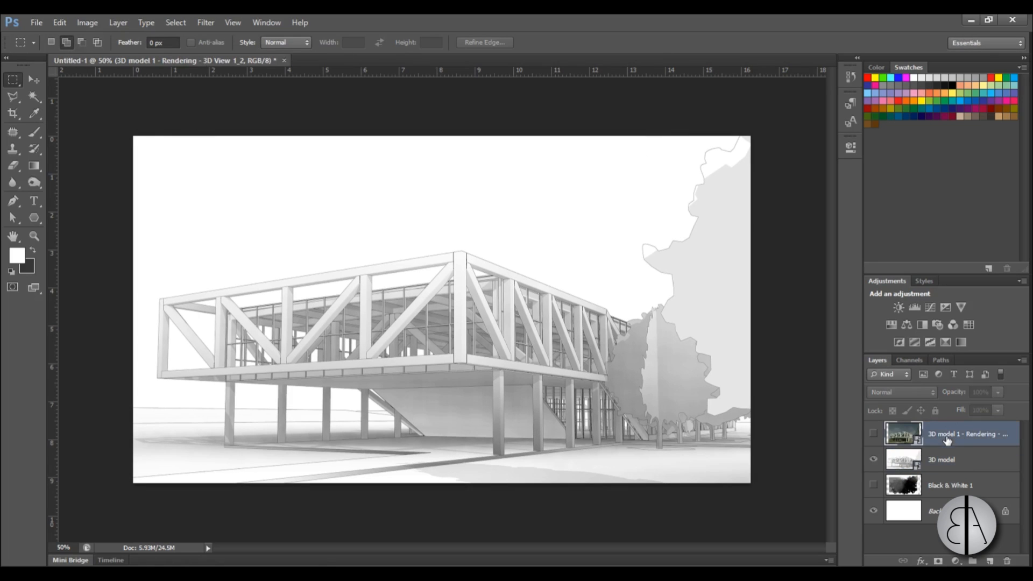
left_click(873, 433)
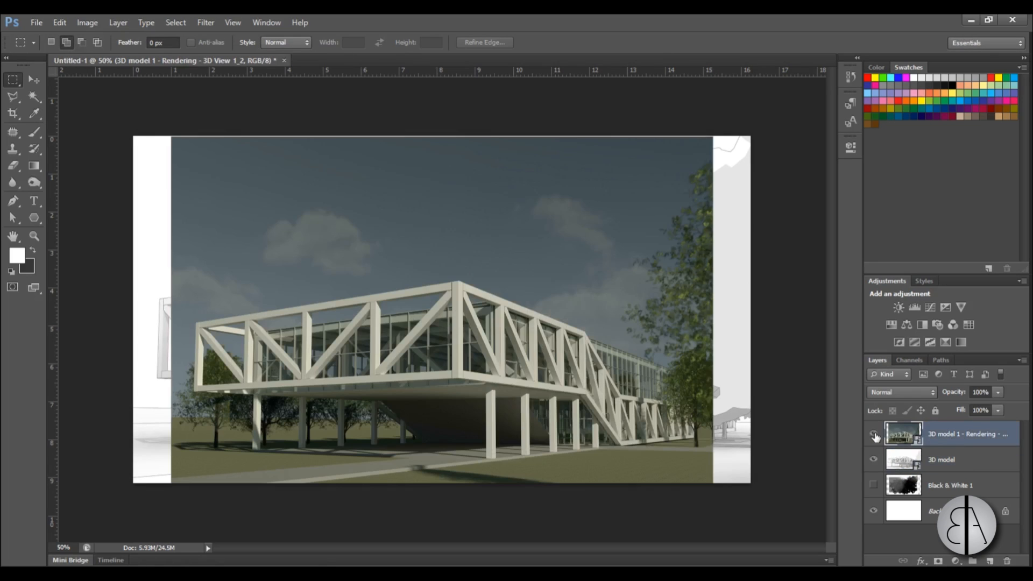
left_click(998, 411)
left_click(998, 392)
left_click_drag(997, 406, 967, 407)
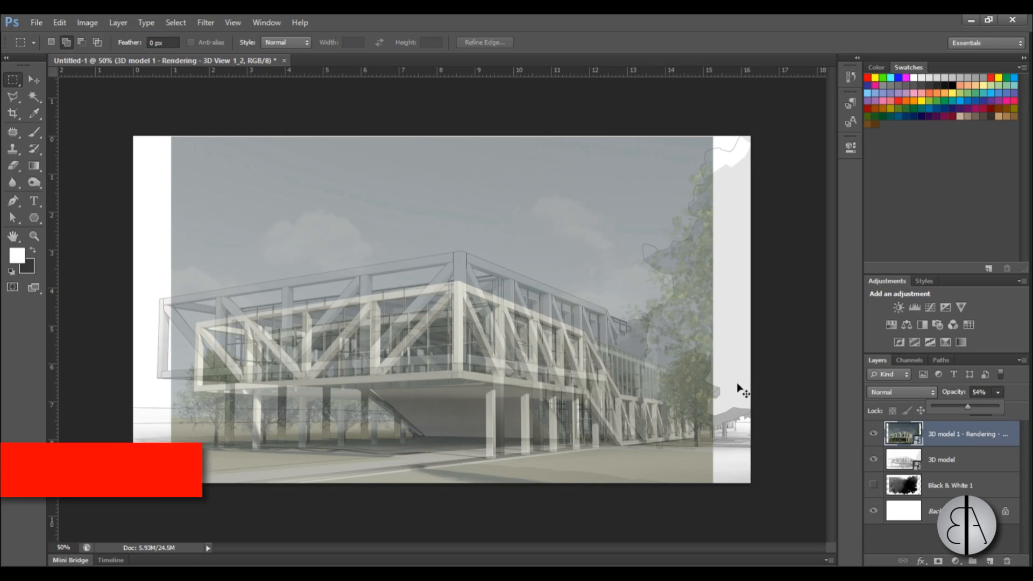
Scale the rendering to the canvas width and move it so its building overlays the one in the 3D model layer.
key("ctrl+t")
left_click_drag(717, 132, 757, 108)
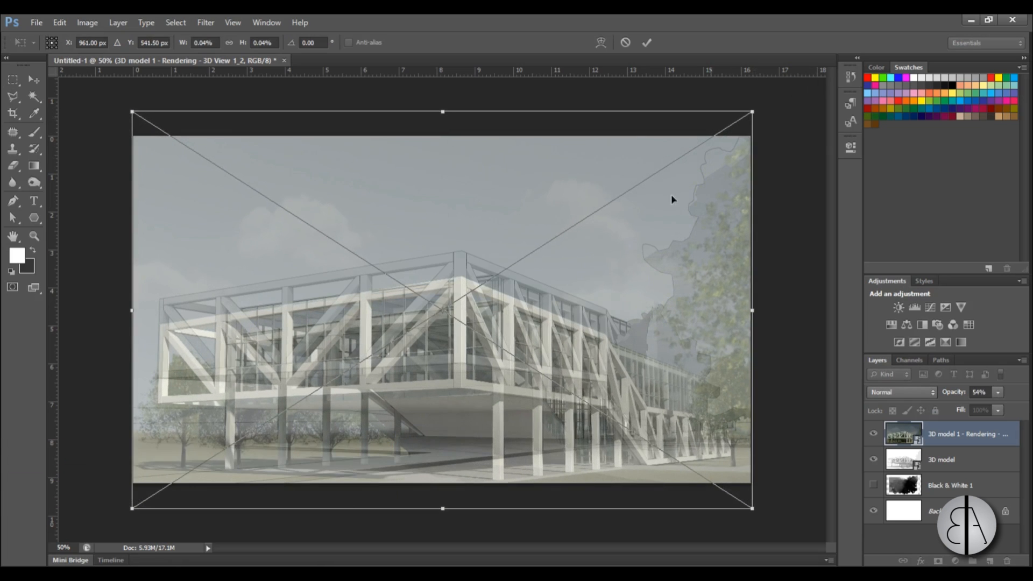
left_click_drag(451, 349, 453, 323)
scroll(78, 307, "up", 10)
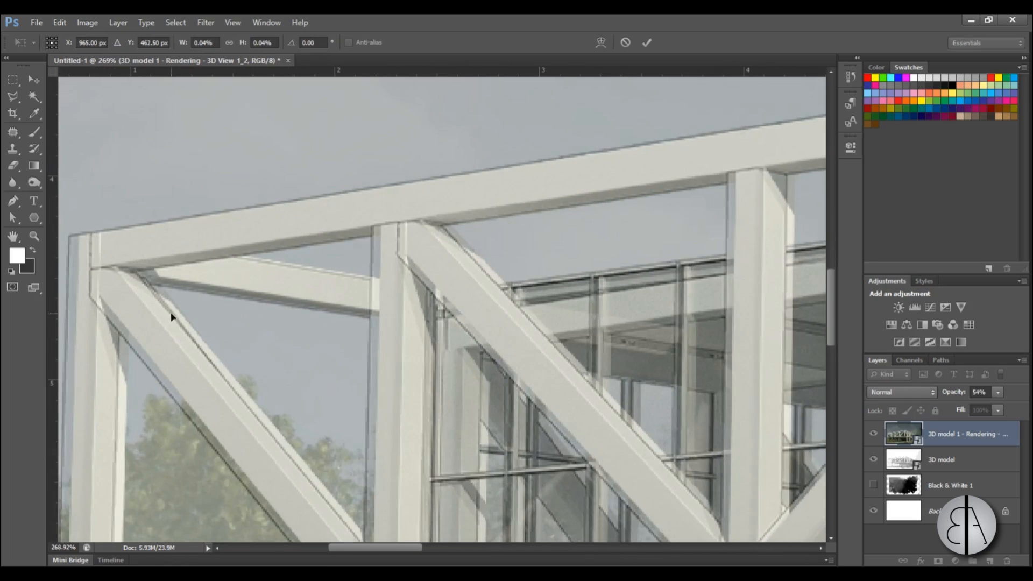
left_click_drag(168, 312, 159, 318)
scroll(181, 311, "down", 8)
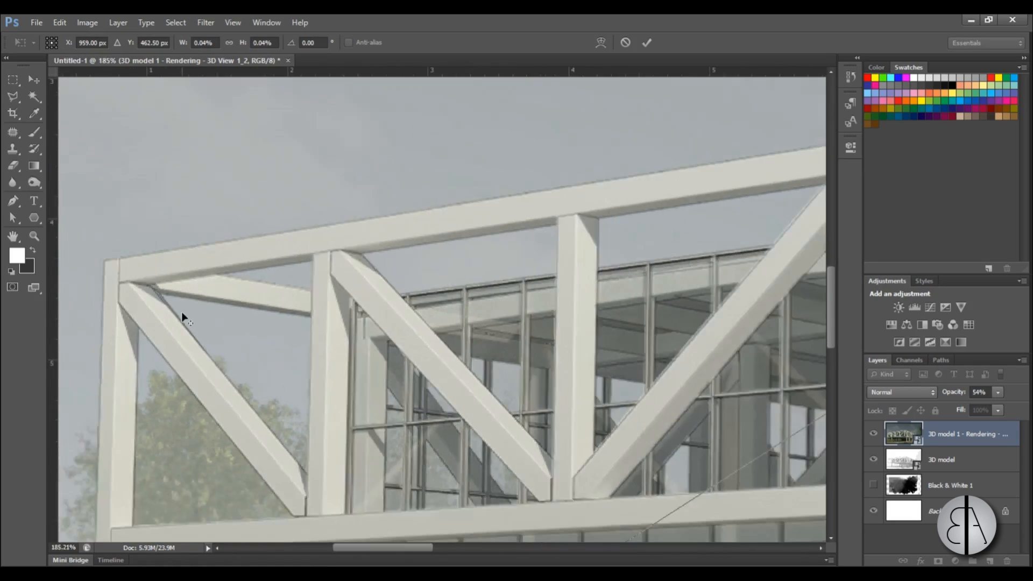
Examine how the rendering's trusses, columns and right wing line up with the 3D model underneath.
scroll(707, 305, "up", 3)
scroll(637, 348, "up", 3)
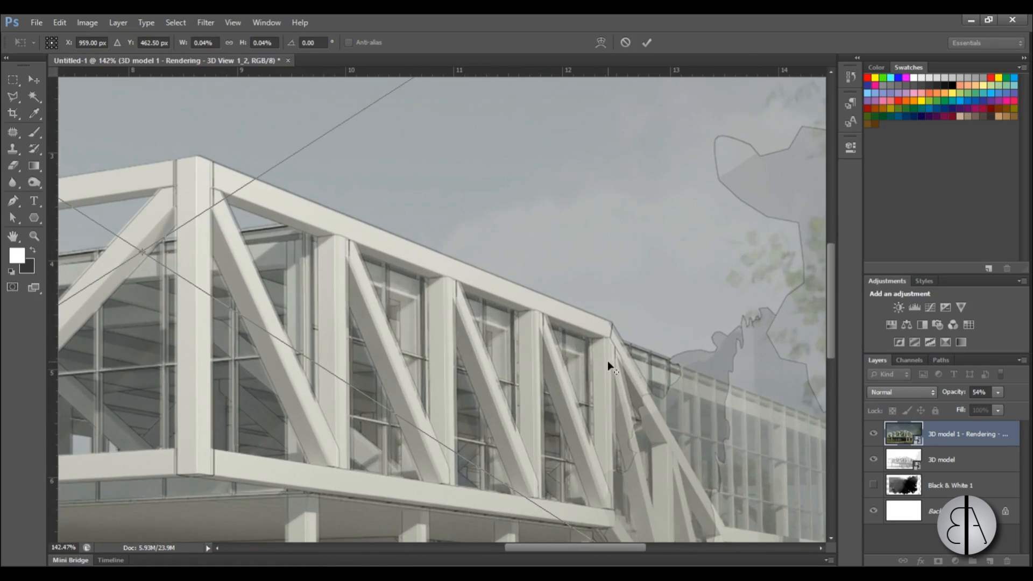
scroll(574, 347, "down", 7)
scroll(540, 345, "up", 3)
scroll(647, 473, "up", 4)
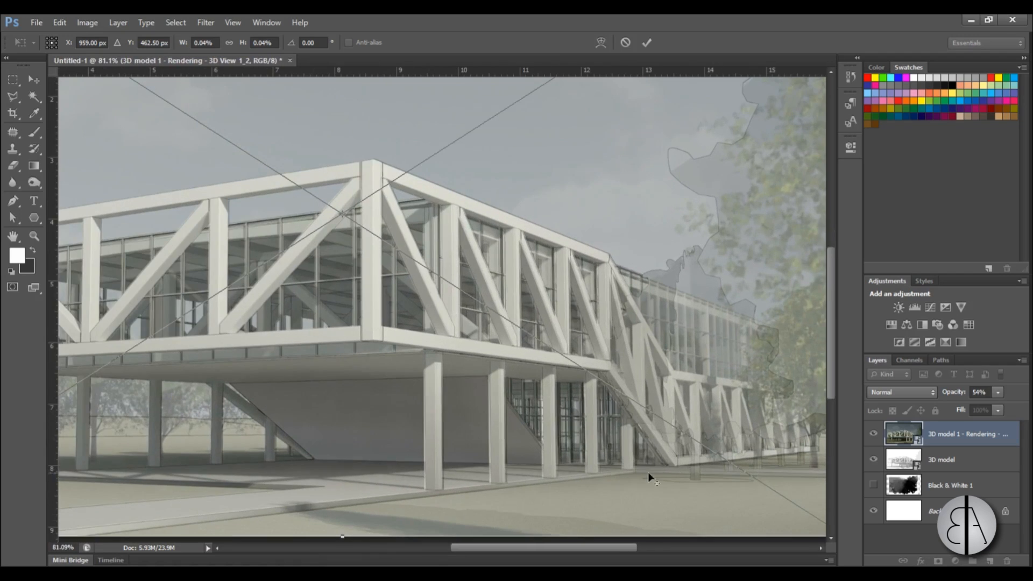
scroll(613, 283, "down", 7)
scroll(707, 118, "up", 3)
scroll(420, 496, "up", 2)
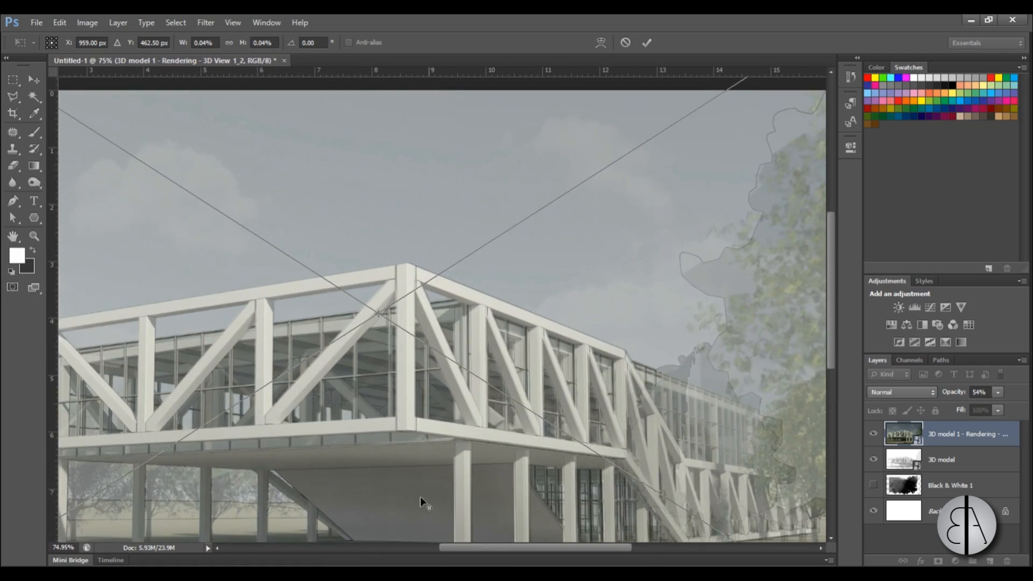
scroll(694, 167, "down", 4)
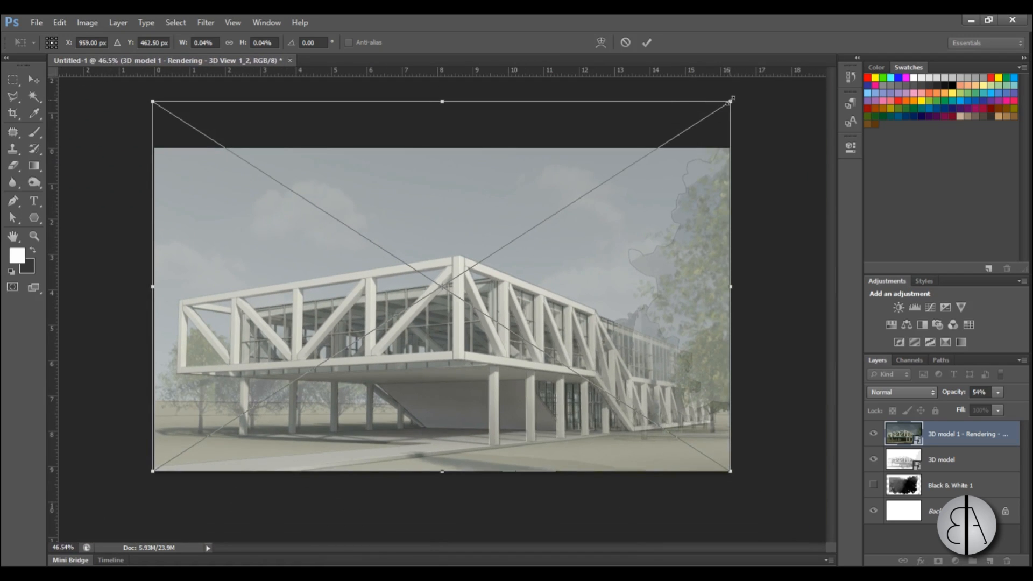
Slightly enlarge the rendering to refine its fit over the 3D model and apply the transformation.
left_click_drag(731, 100, 732, 100)
scroll(680, 301, "up", 3)
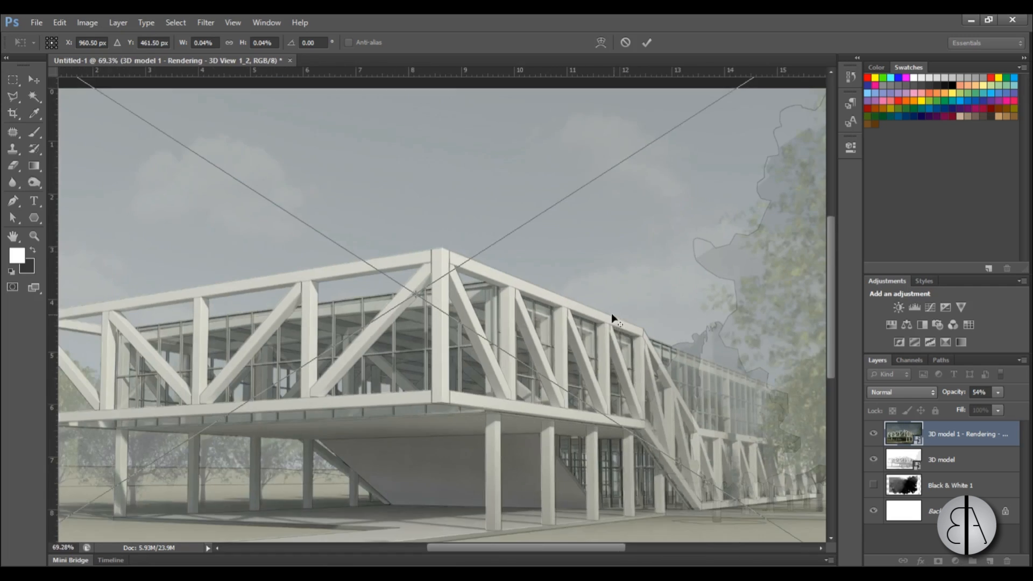
scroll(611, 313, "down", 2)
left_click(646, 42)
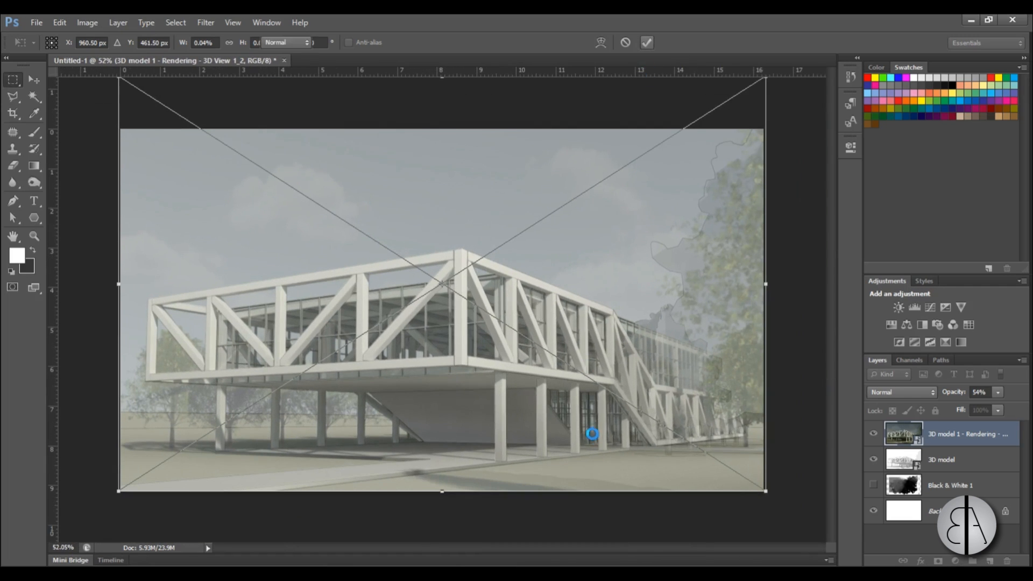
scroll(319, 252, "up", 1)
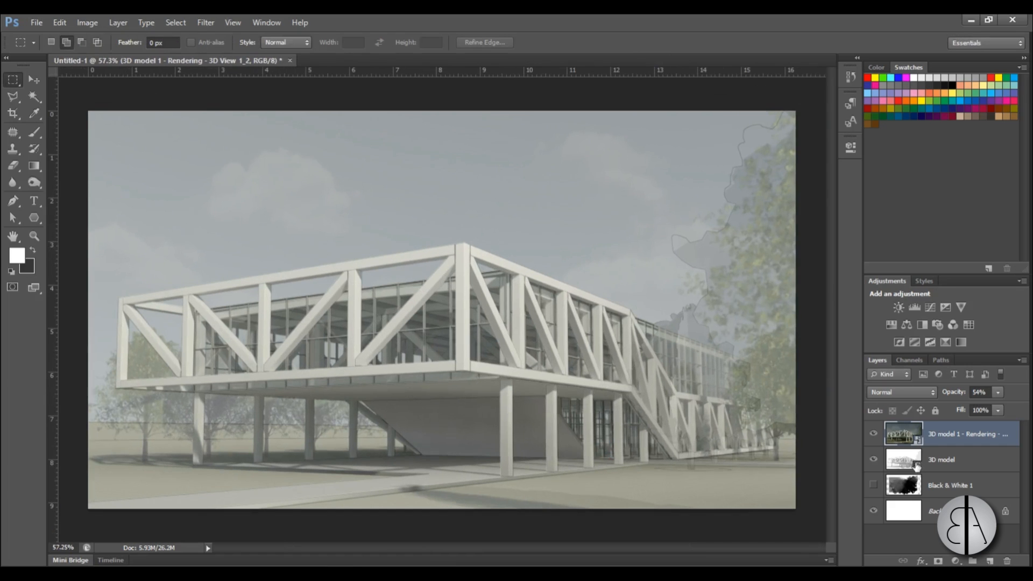
Hide the rendering and 3D model layers, show the Black & White 1 layer, and select the whole canvas on it.
left_click(946, 461)
left_click(873, 434)
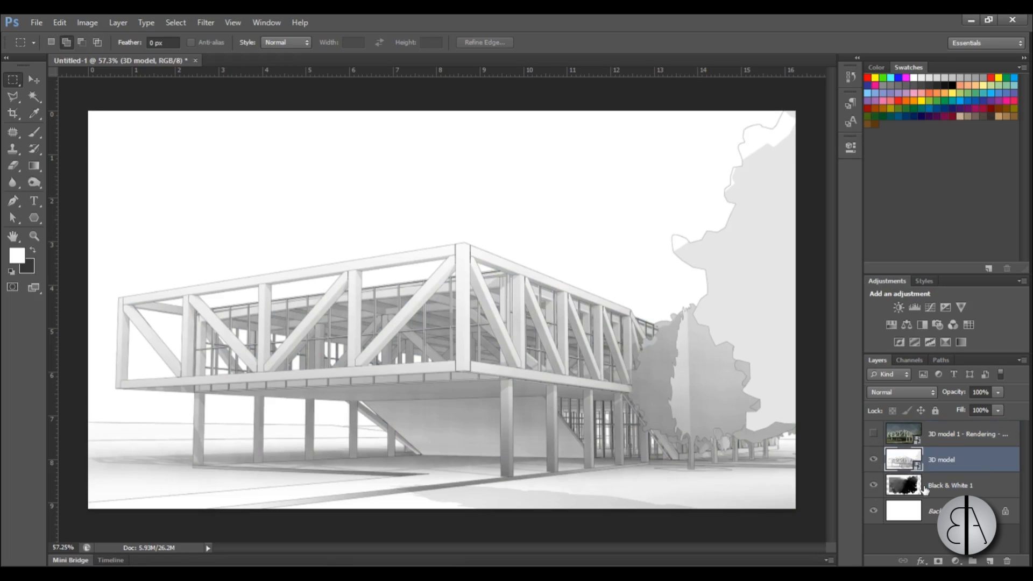
left_click(873, 460)
left_click(939, 491)
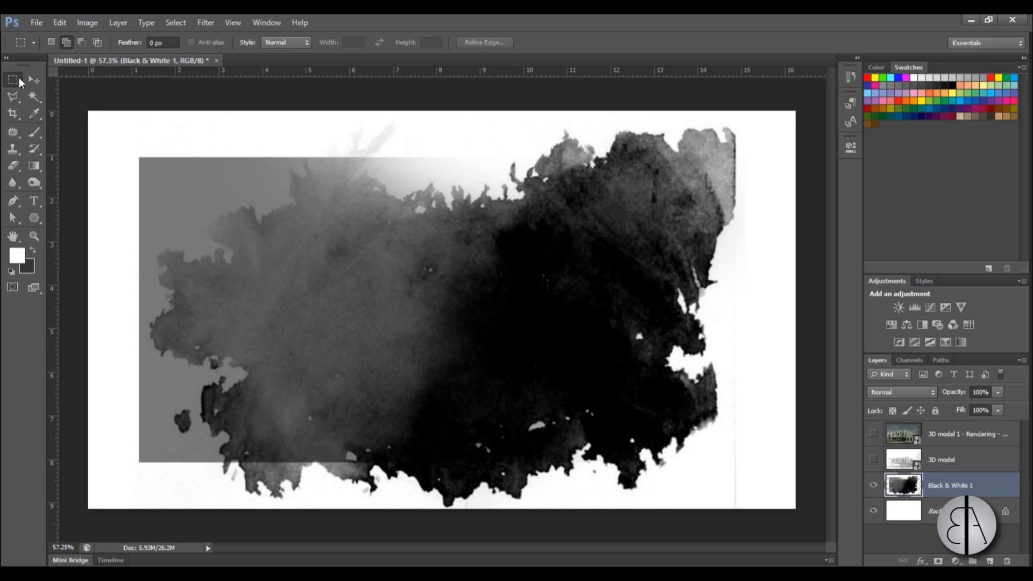
left_click_drag(86, 109, 909, 530)
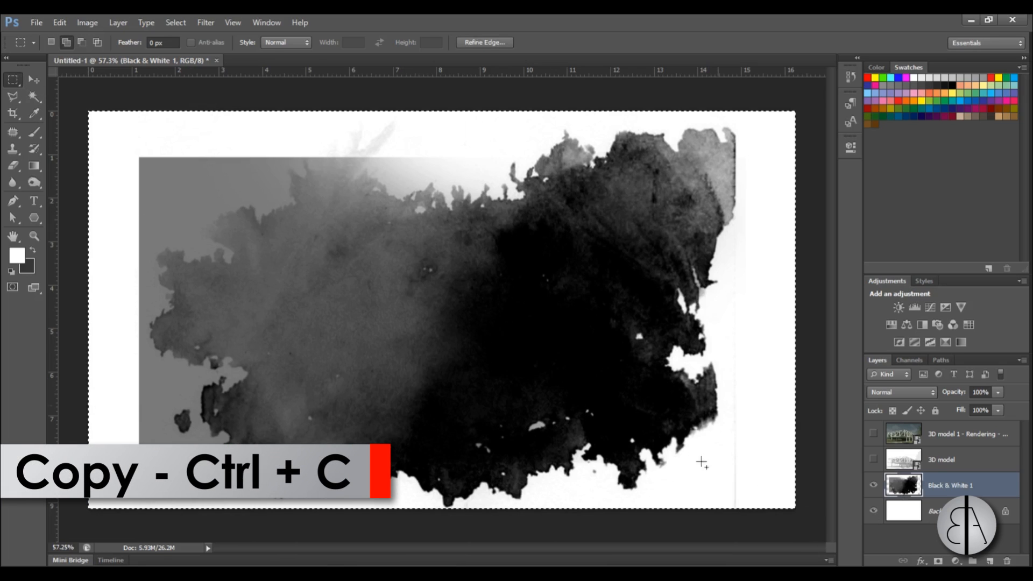
Show the rendering layer, hide the Black & White 1 layer, and raise the rendering's opacity to 100%.
left_click(873, 434)
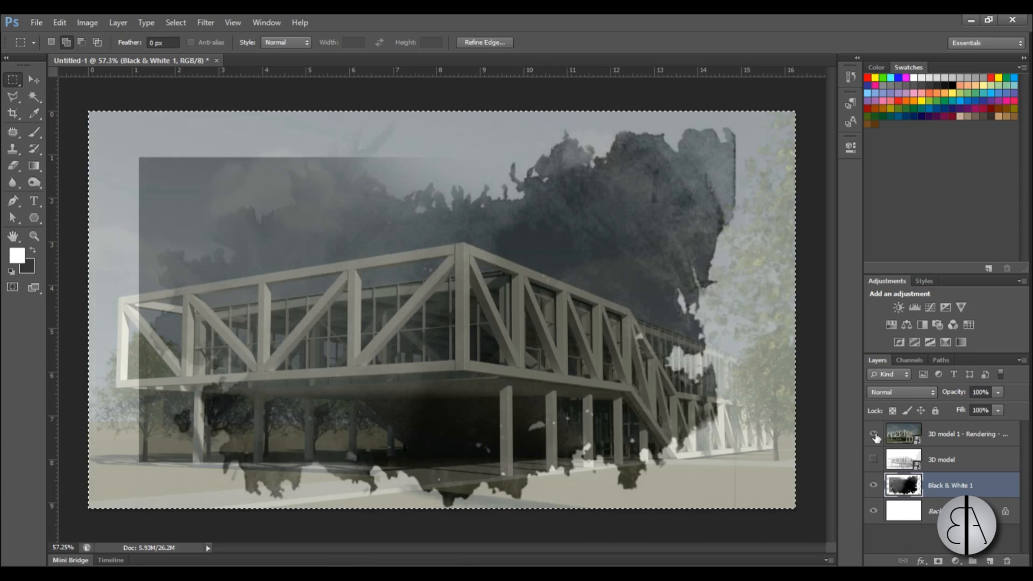
left_click(874, 486)
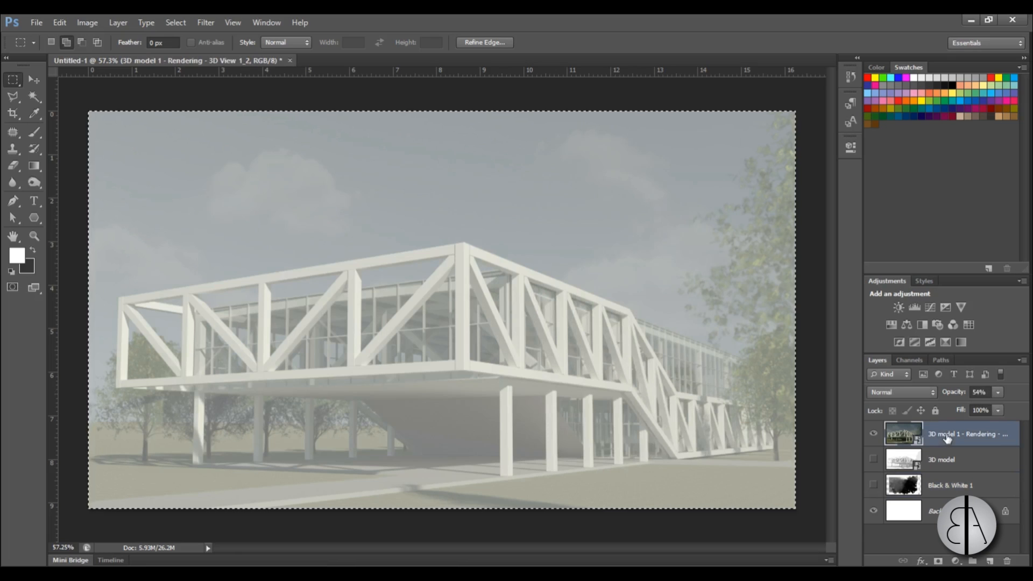
left_click(997, 392)
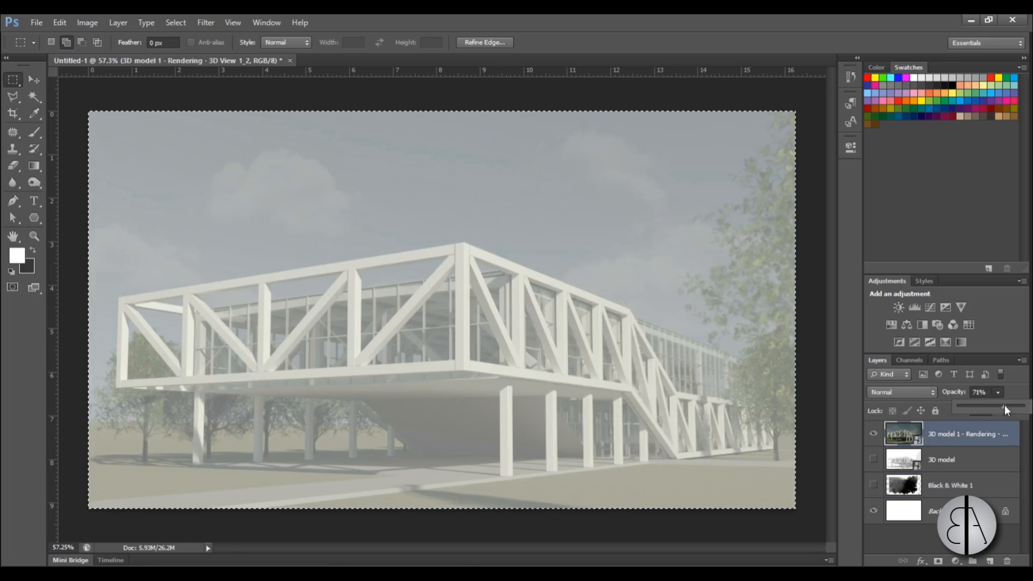
left_click_drag(1005, 405, 1029, 407)
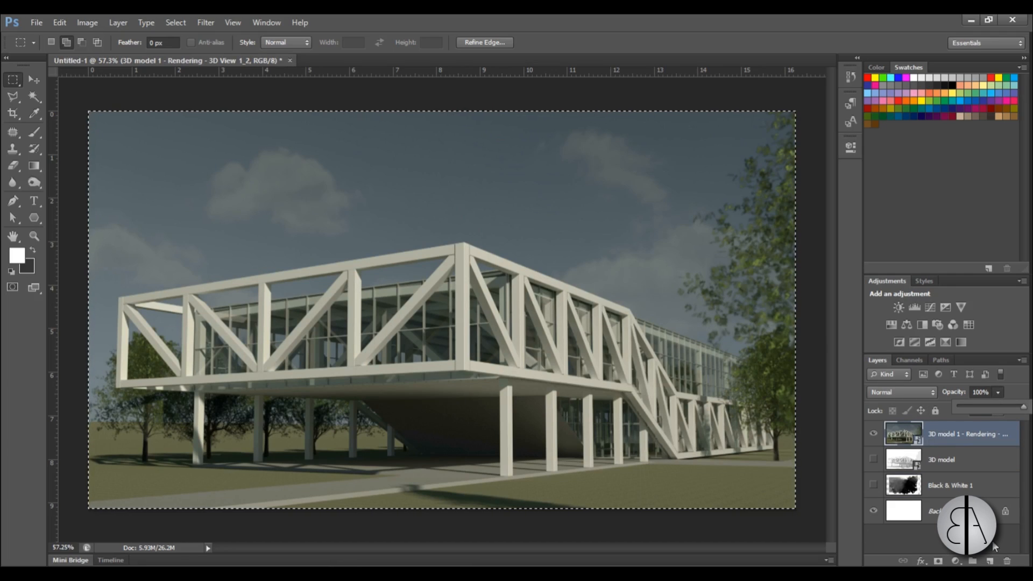
Add a layer mask to the rendering and paste the copied watercolor texture into that mask.
left_click(938, 562)
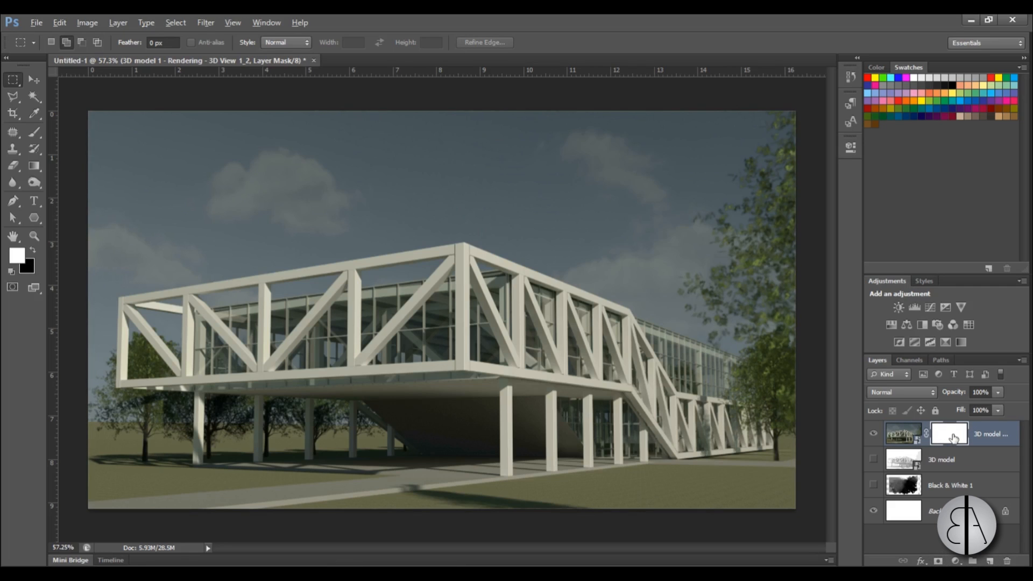
left_click(953, 438, "alt")
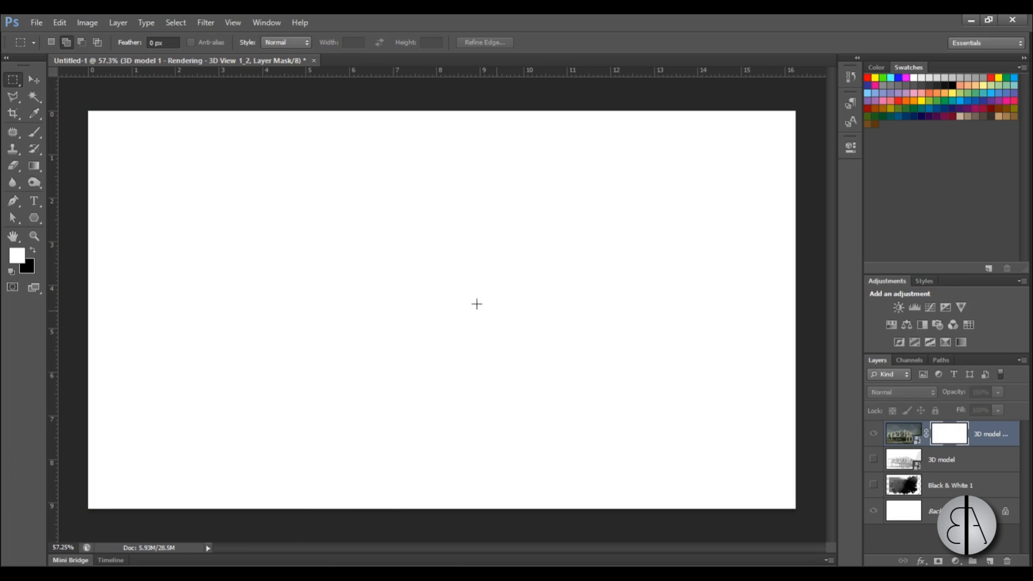
key("ctrl+v")
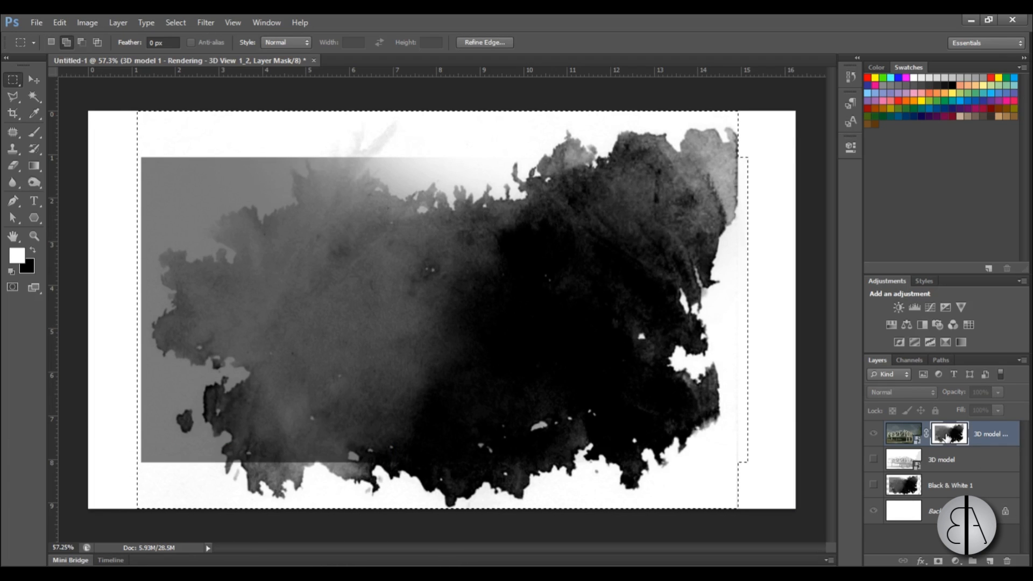
Leave the mask view by returning to the rendering layer's image, and clear the selection.
left_click(34, 80)
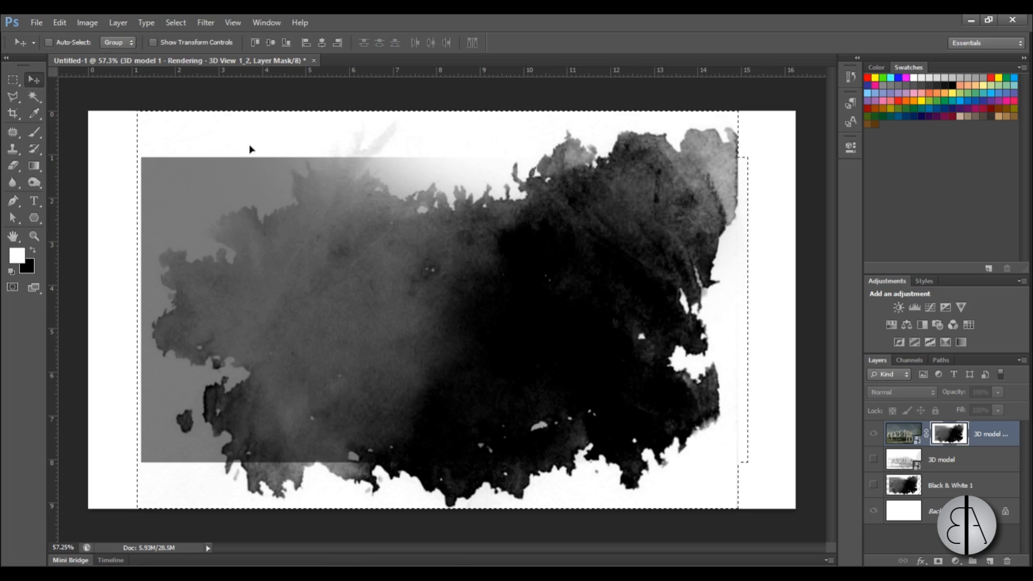
left_click(906, 437)
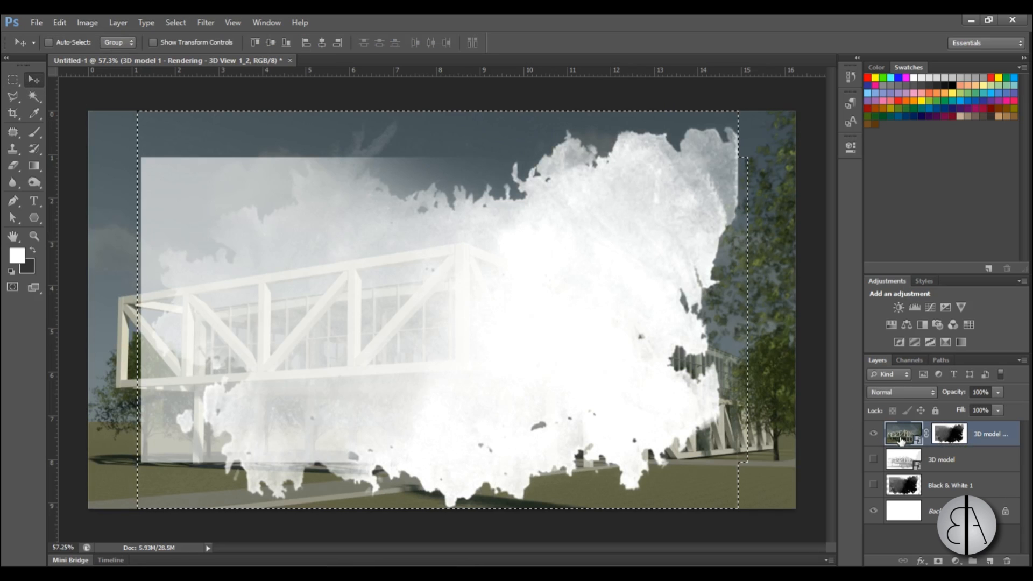
left_click(13, 80)
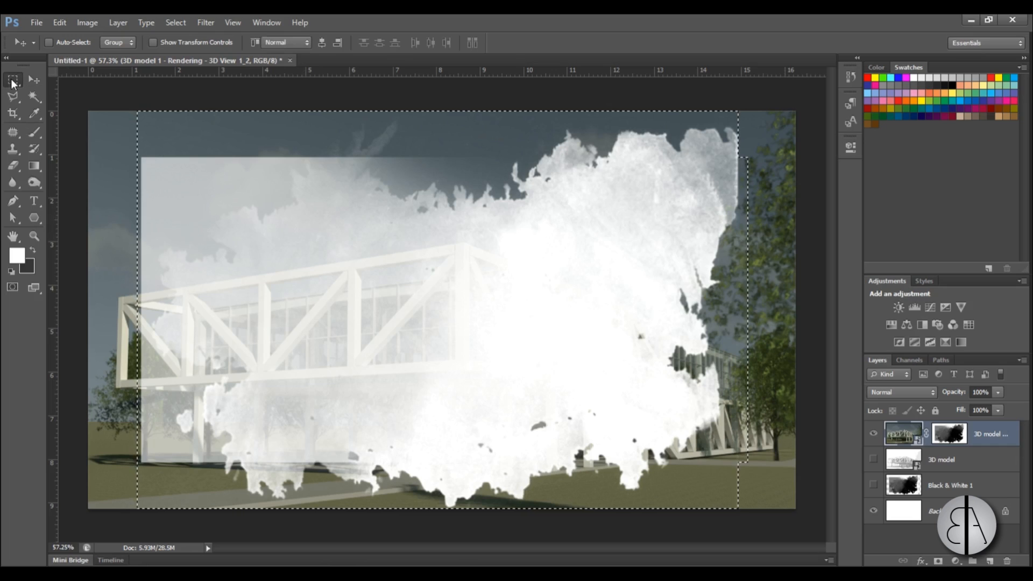
right_click(300, 206)
left_click(328, 210)
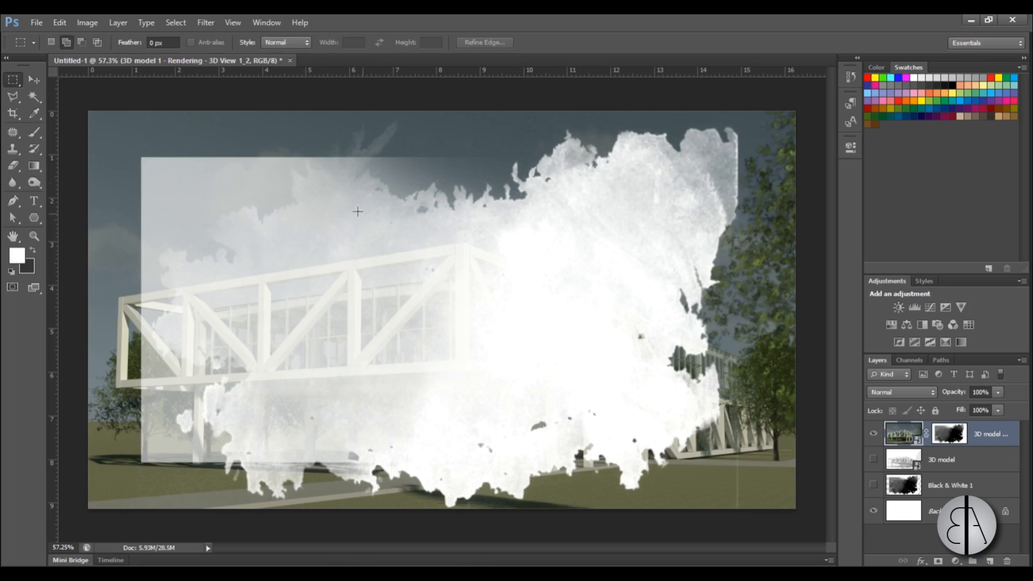
Invert the rendering's layer mask and show the 3D model layer beneath it.
left_click(950, 439)
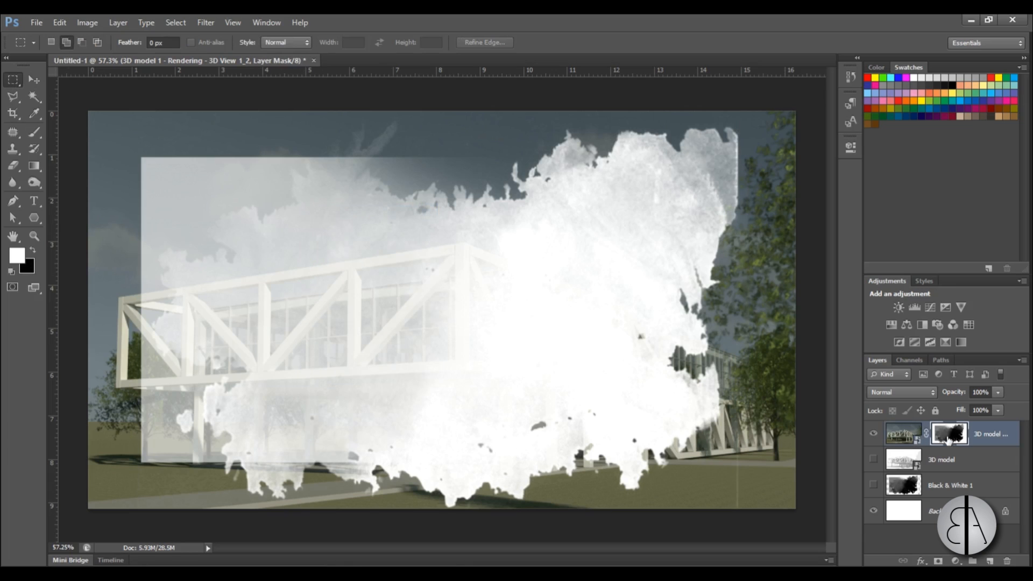
left_click(87, 22)
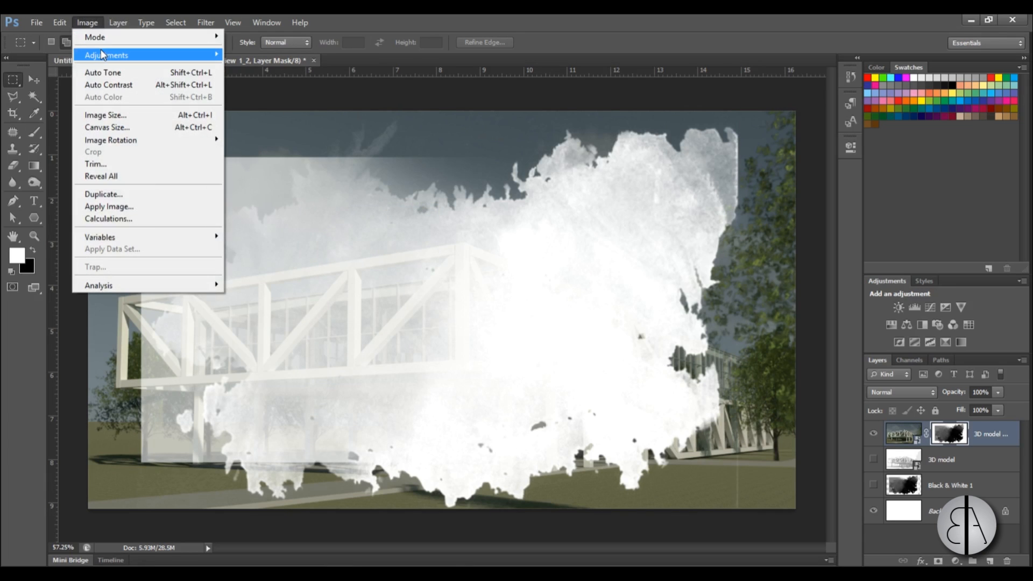
mouse_move(103, 54)
left_click(243, 200)
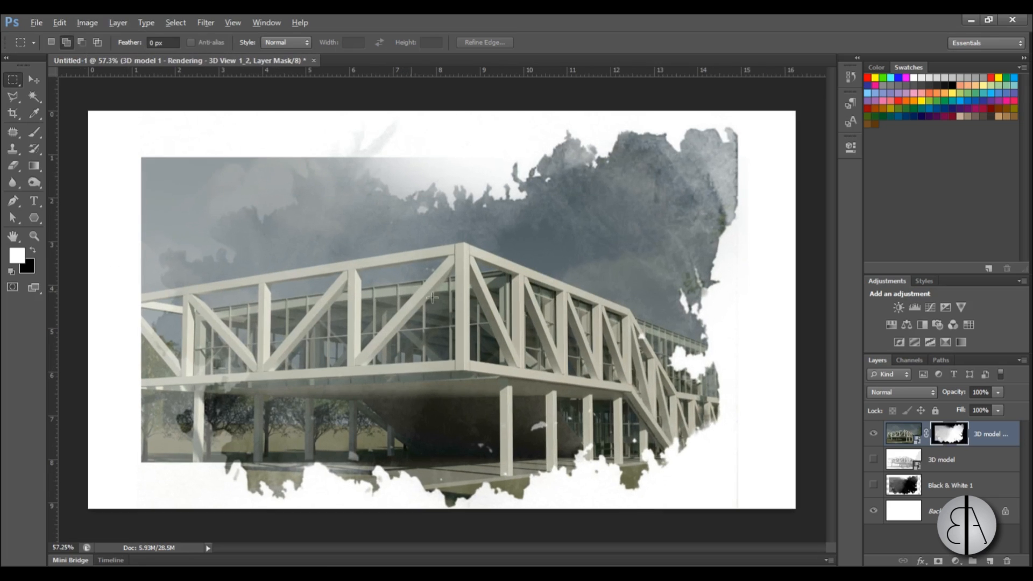
key("alt")
left_click(873, 459)
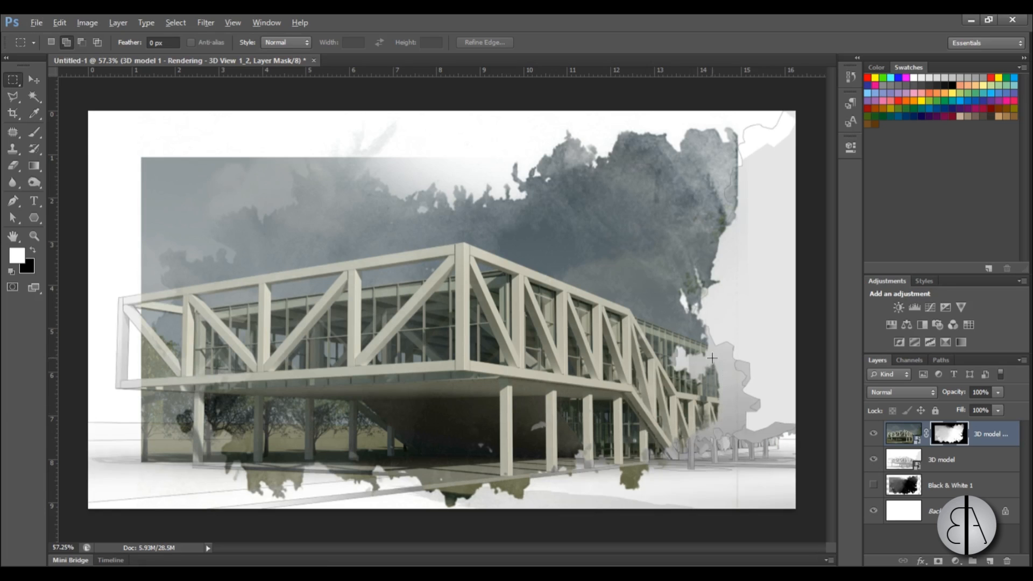
Unlink the layer mask from the rendering and shift the mask slightly left over the building.
key("alt")
scroll(749, 443, "up", 1)
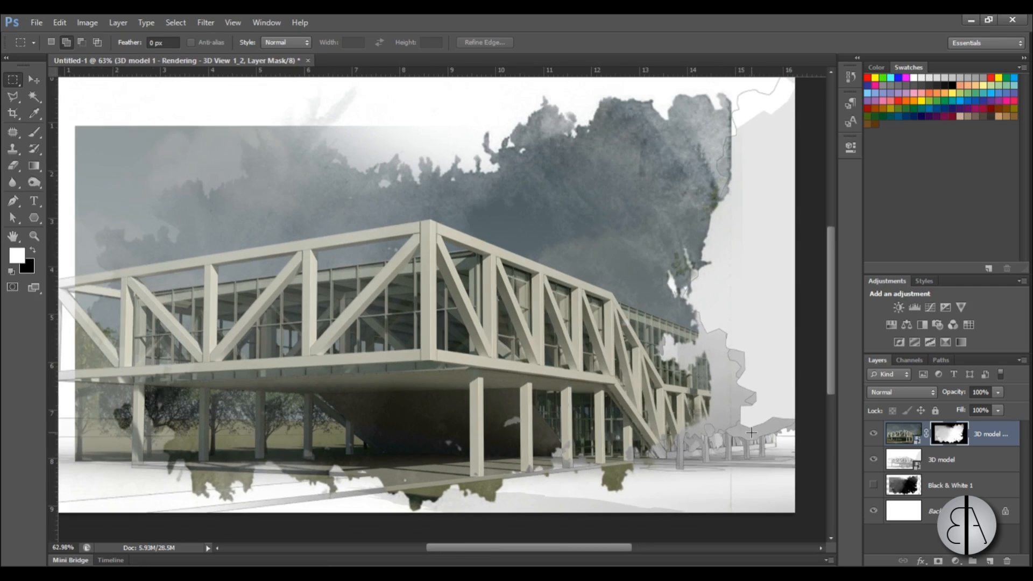
scroll(751, 432, "down", 1)
scroll(752, 436, "up", 1)
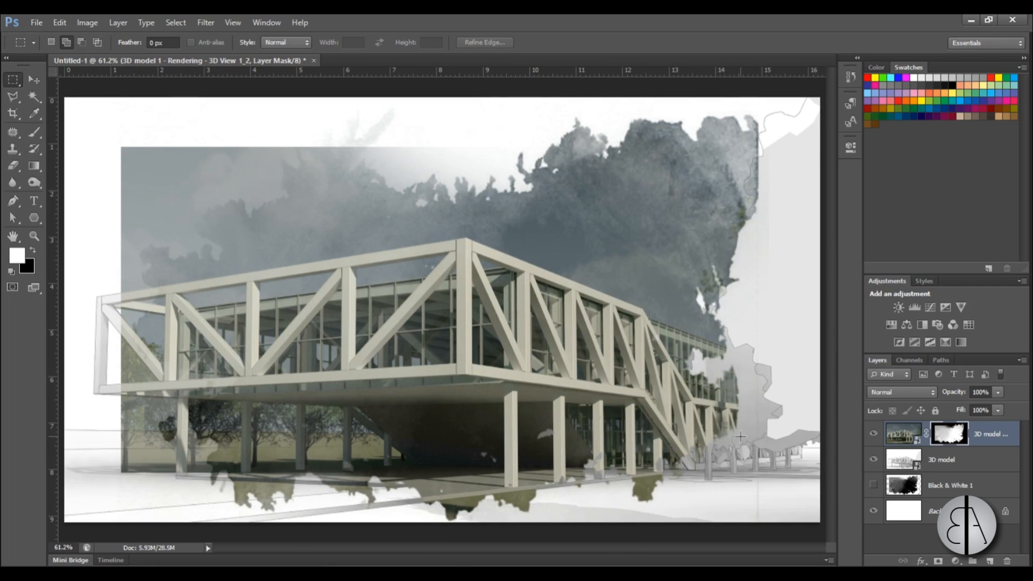
key("alt")
left_click(925, 434)
left_click(34, 81)
left_click_drag(334, 265, 303, 267)
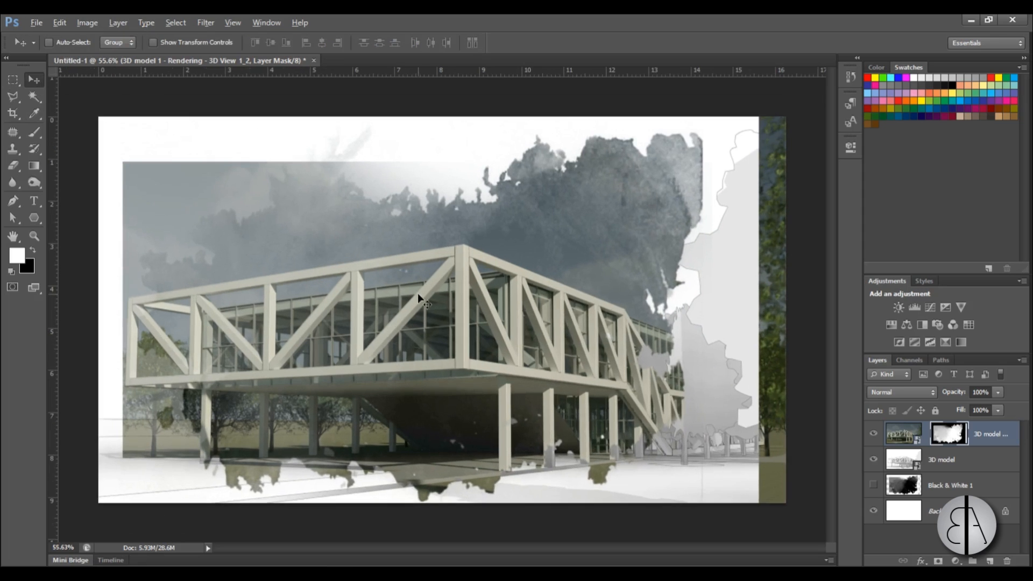
Select the exposed strip along the canvas's right edge, paint it black on the rendering's mask, and clear the selection.
scroll(362, 295, "down", 1)
left_click(954, 440)
left_click(13, 80)
left_click_drag(754, 107, 796, 539)
left_click(34, 131)
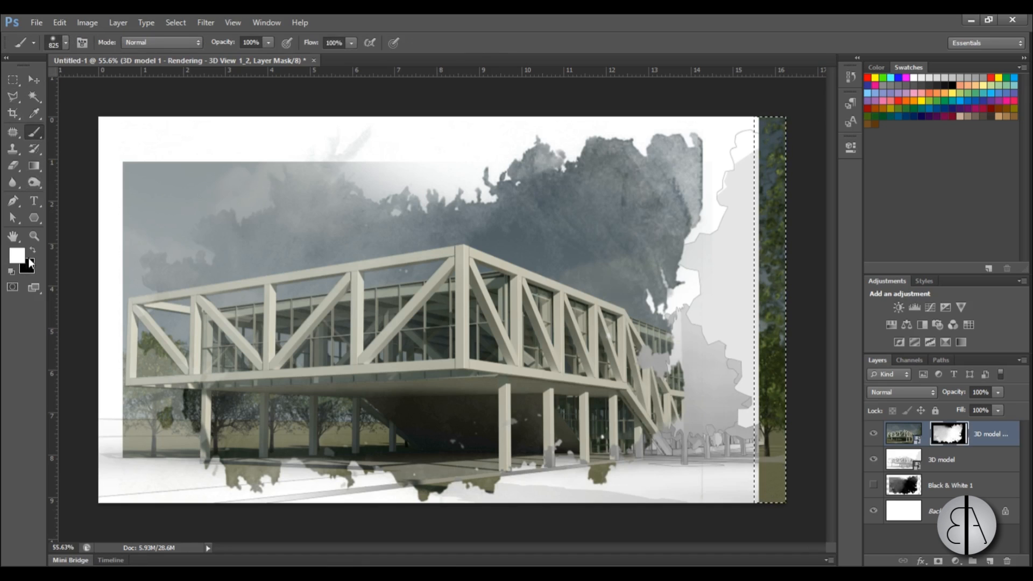
left_click(32, 250)
left_click_drag(750, 173, 774, 217)
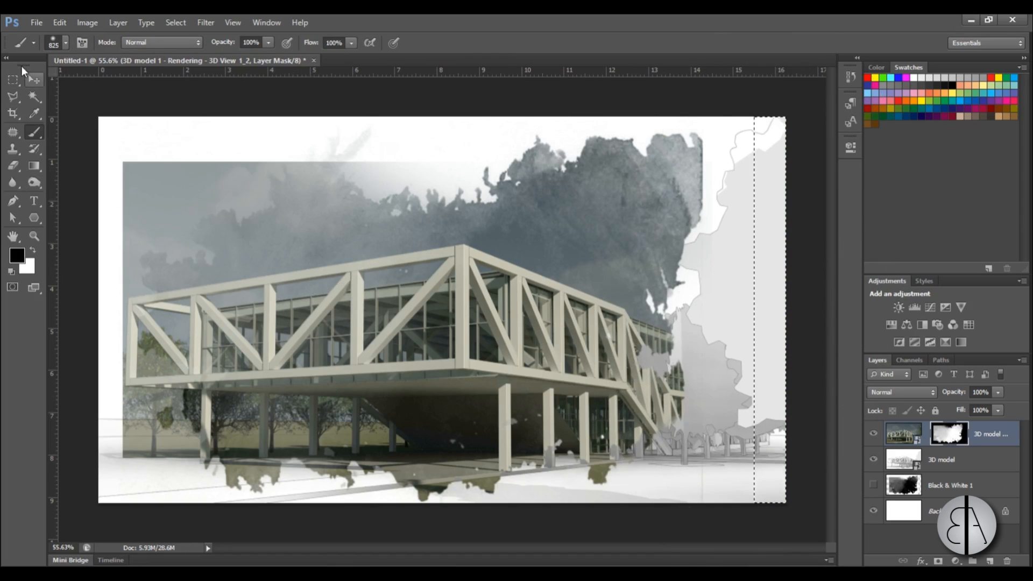
left_click(14, 80)
right_click(471, 281)
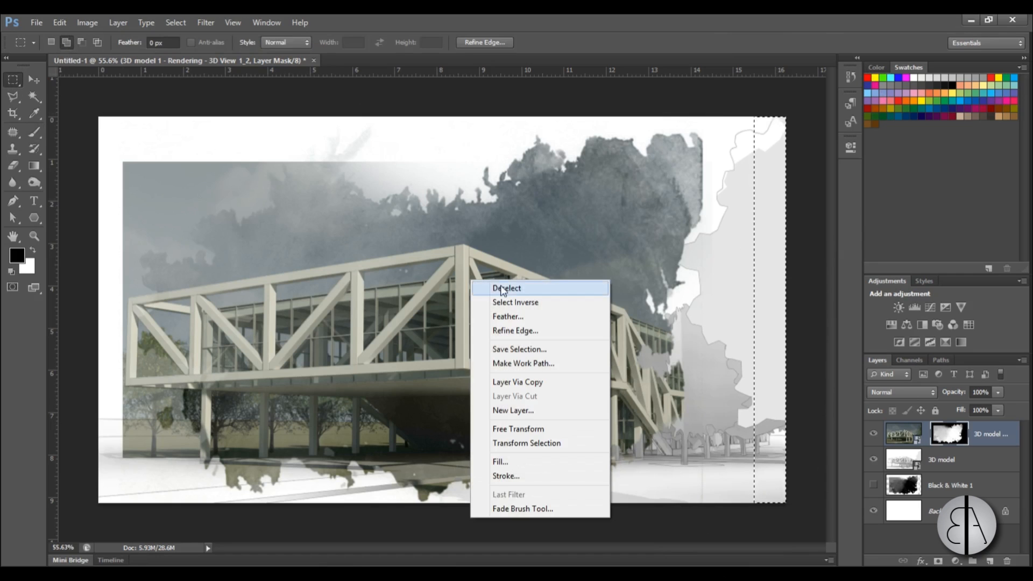
left_click(501, 289)
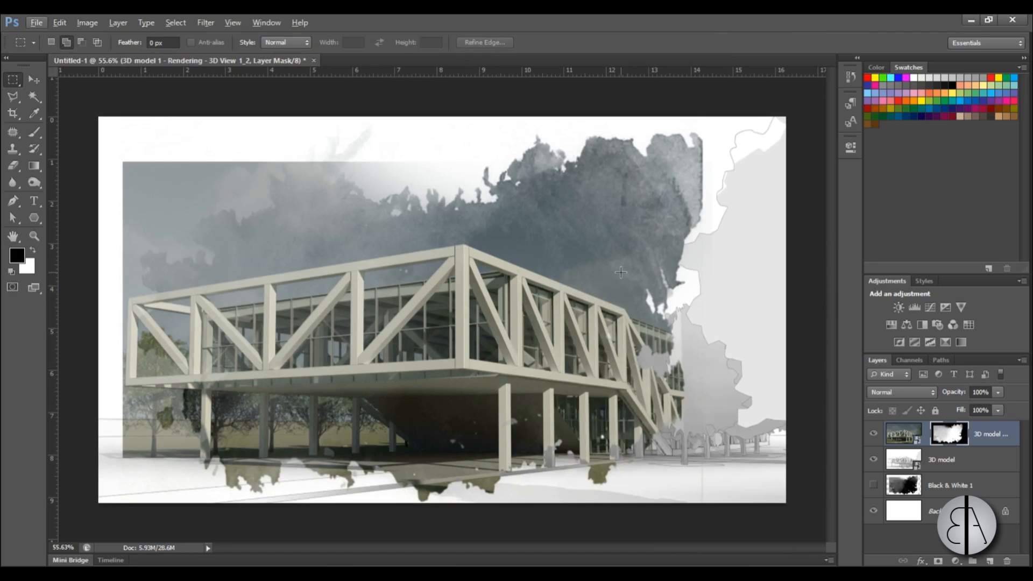
Replace the Brush tool's current presets with the watercolorbrushes_excentric brush set.
left_click(39, 131)
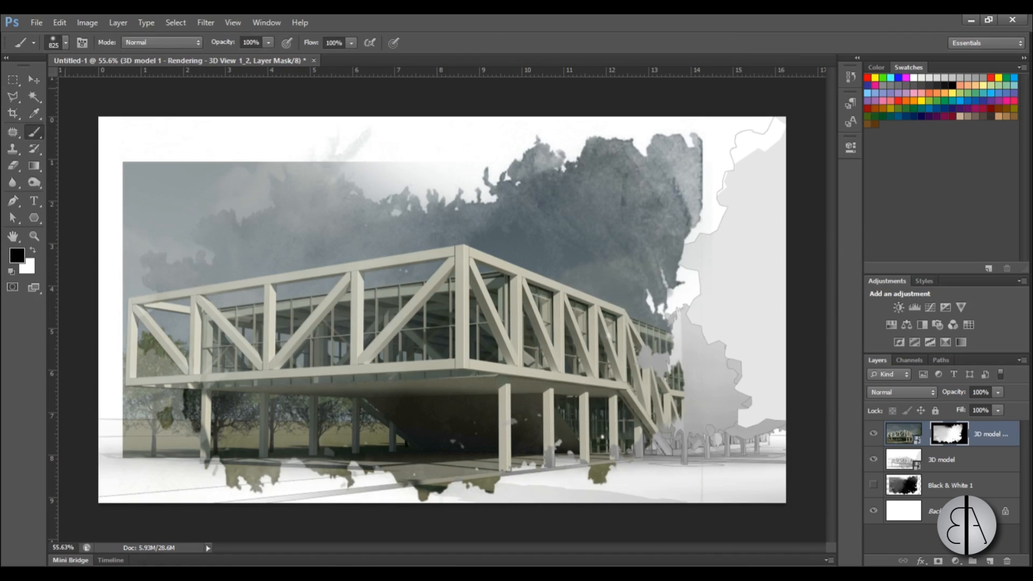
left_click(68, 40)
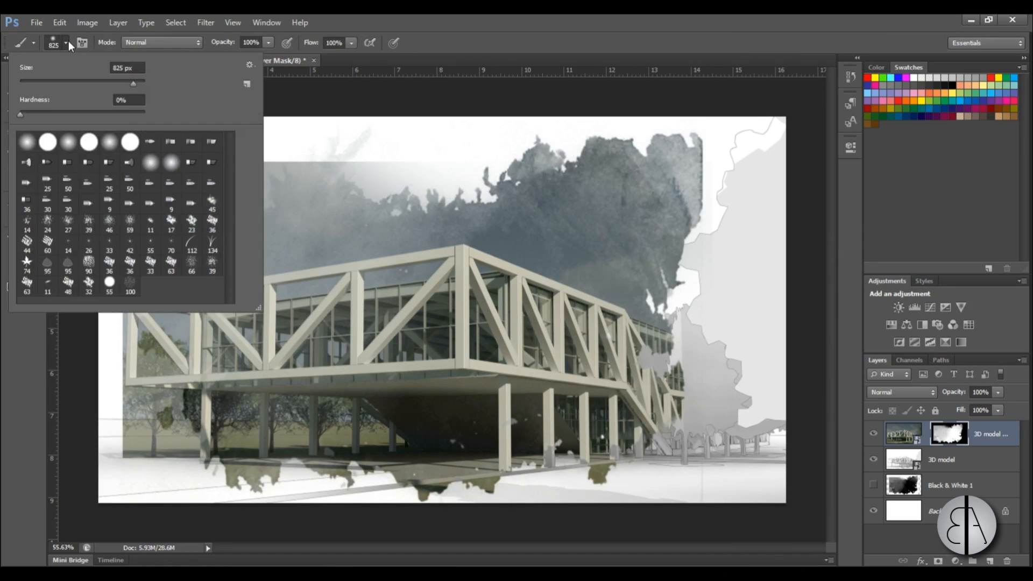
left_click(249, 65)
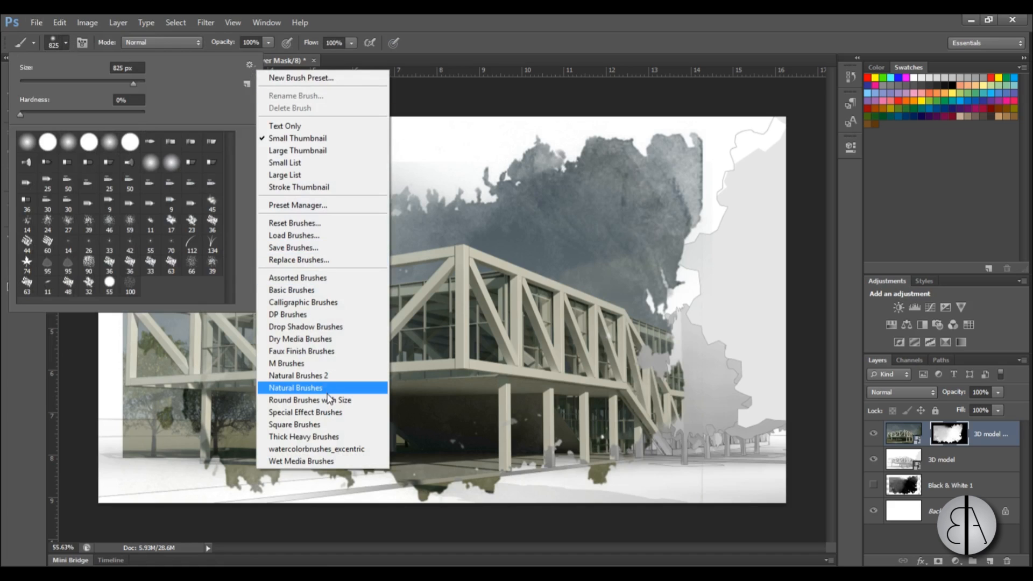
left_click(323, 448)
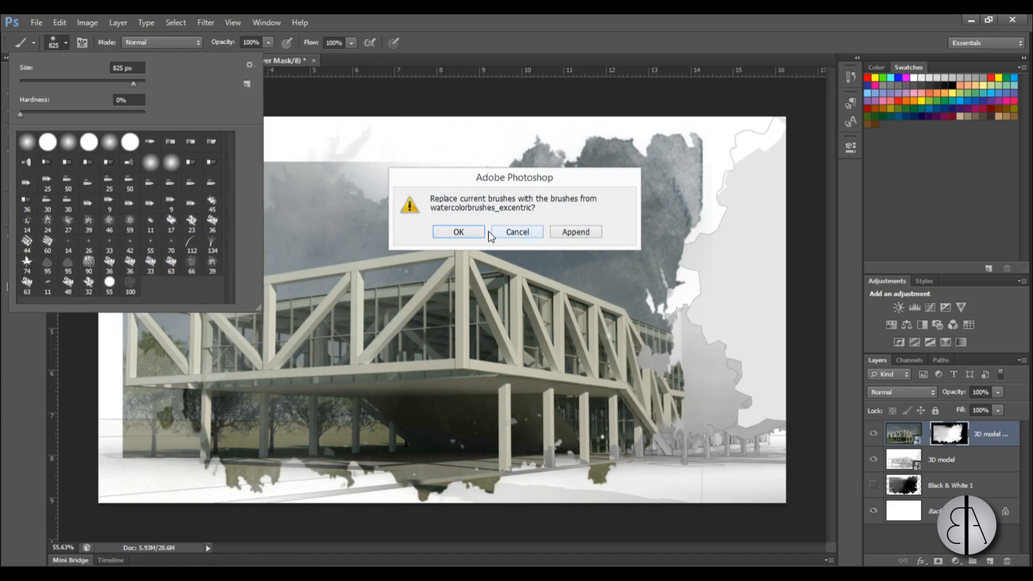
left_click(475, 236)
Stamp the 943 watercolor brush in white at 391 px on the mask, beside the right wing and in the foreground.
left_click(151, 162)
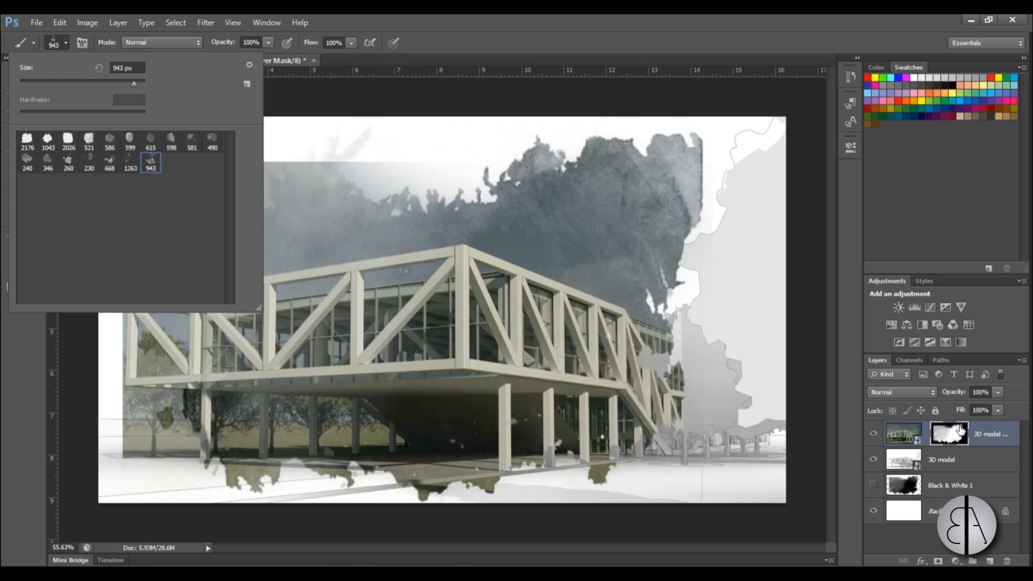
left_click_drag(127, 82, 125, 82)
left_click(710, 307)
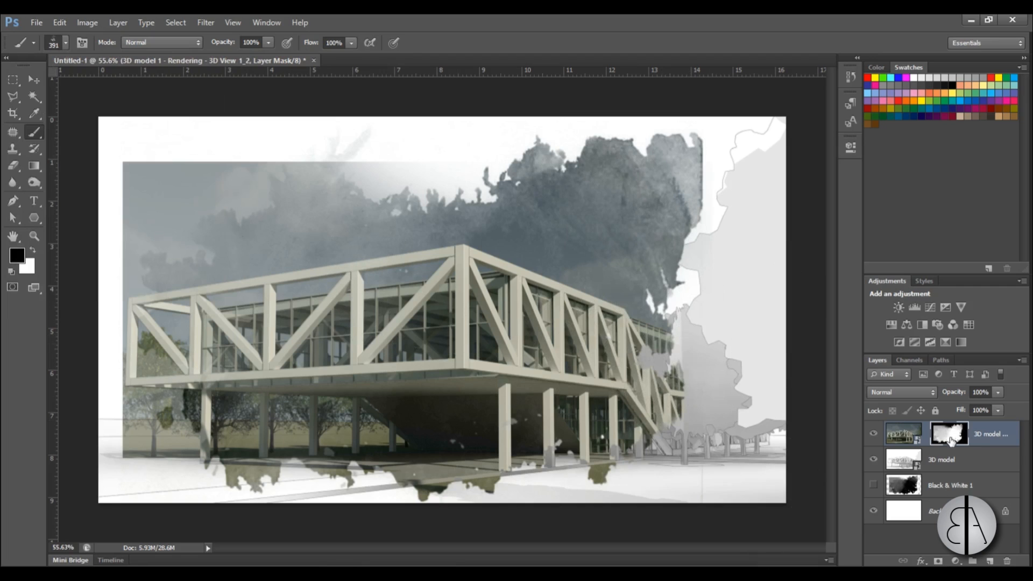
left_click(33, 250)
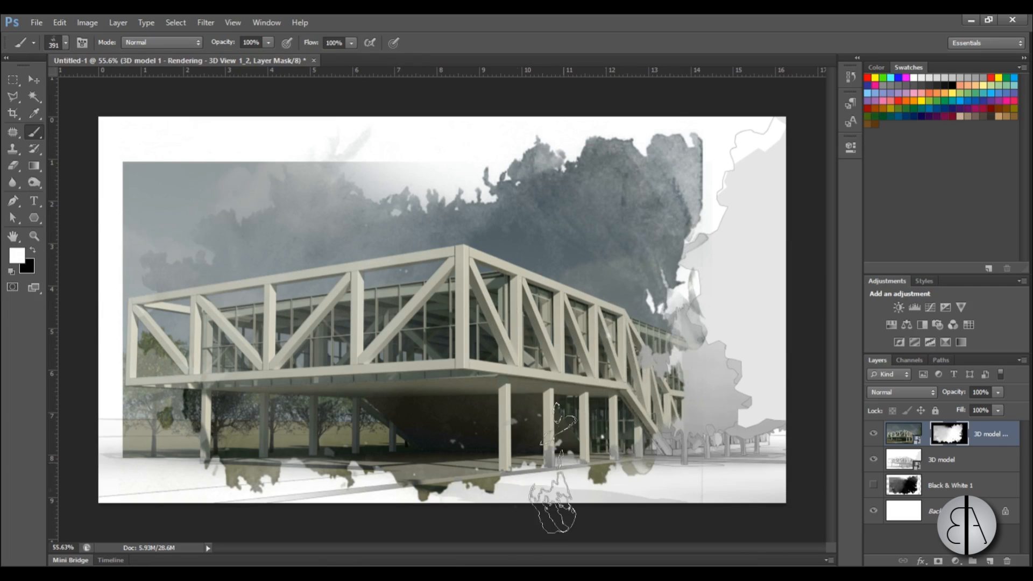
Stamp the 586 px watercolor brush in white on the mask, in the sky above the building and around its right wing.
left_click(64, 44)
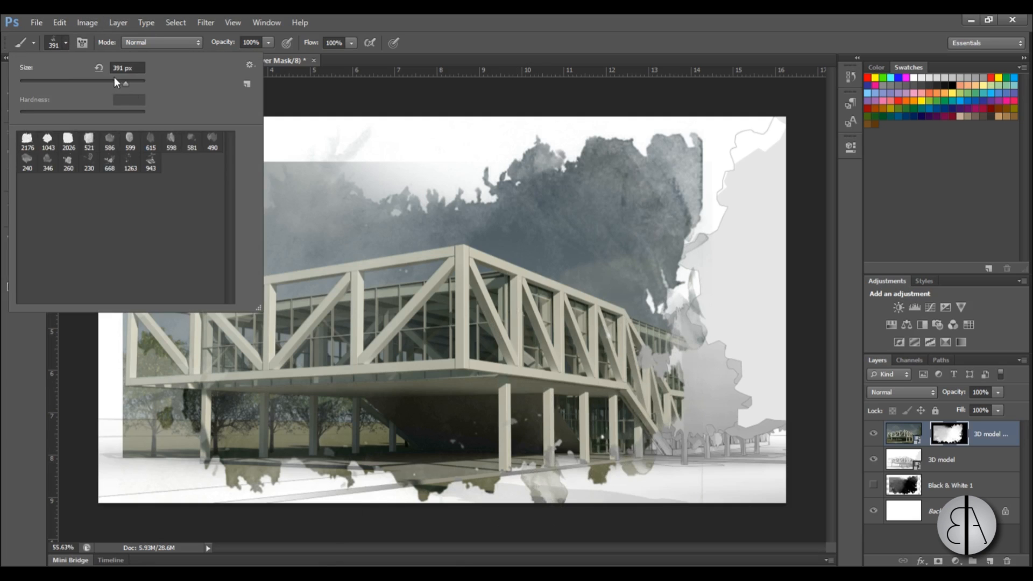
left_click(109, 141)
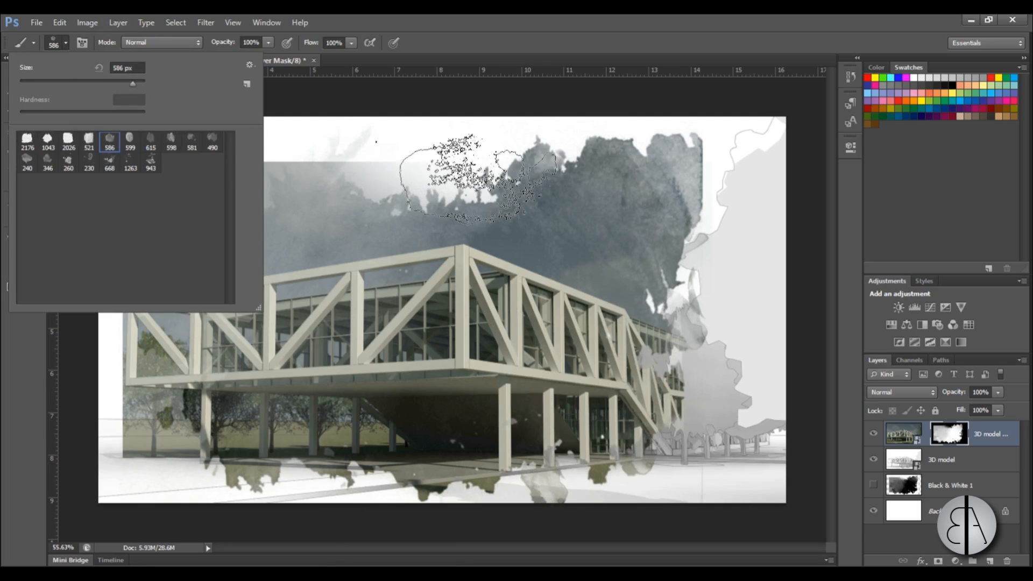
left_click(514, 168)
left_click(715, 323)
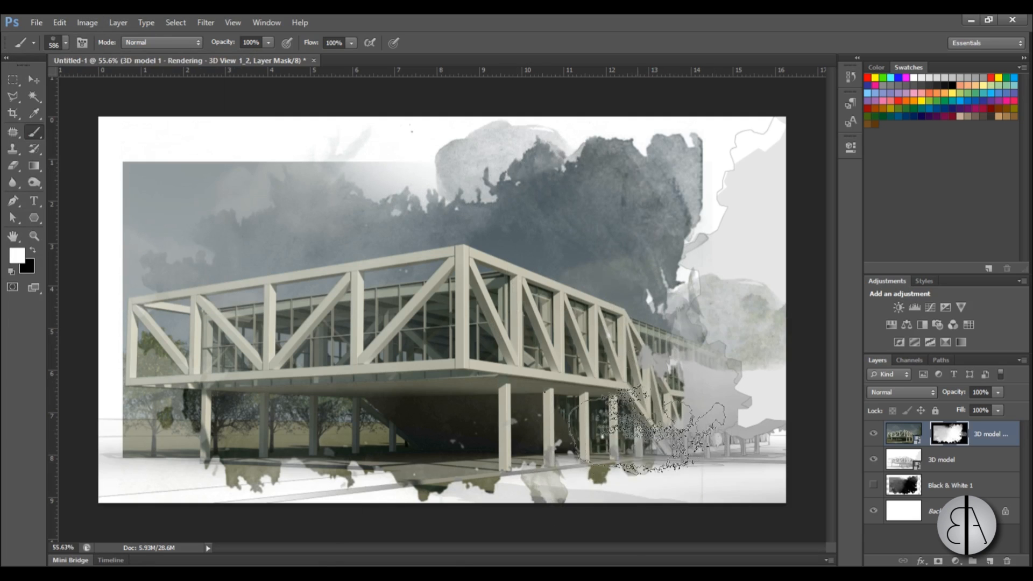
Enlarge the 615 watercolor brush to 2216 px and stamp it in white on the mask over the building's center.
left_click(66, 43)
left_click(151, 141)
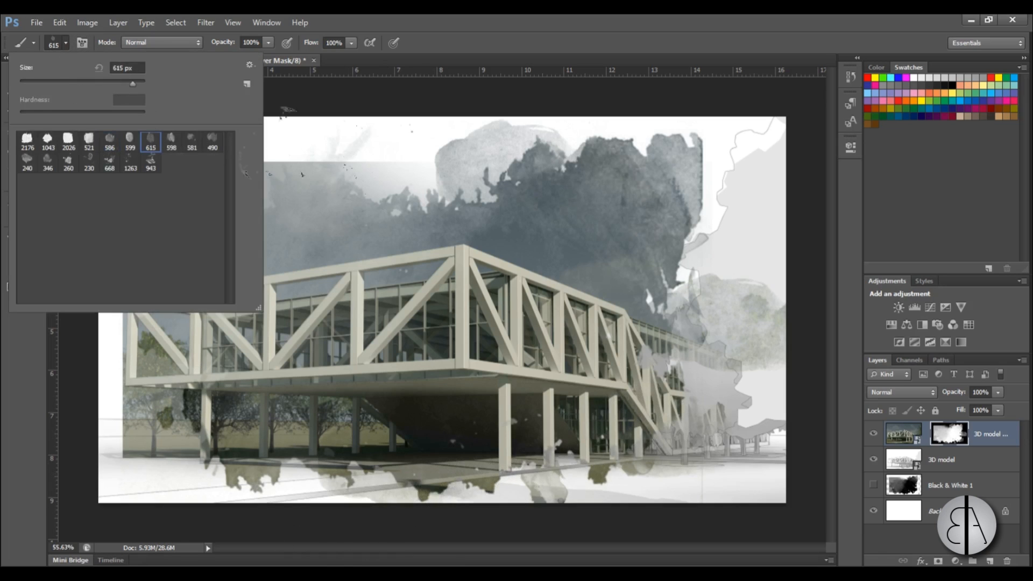
left_click(138, 81)
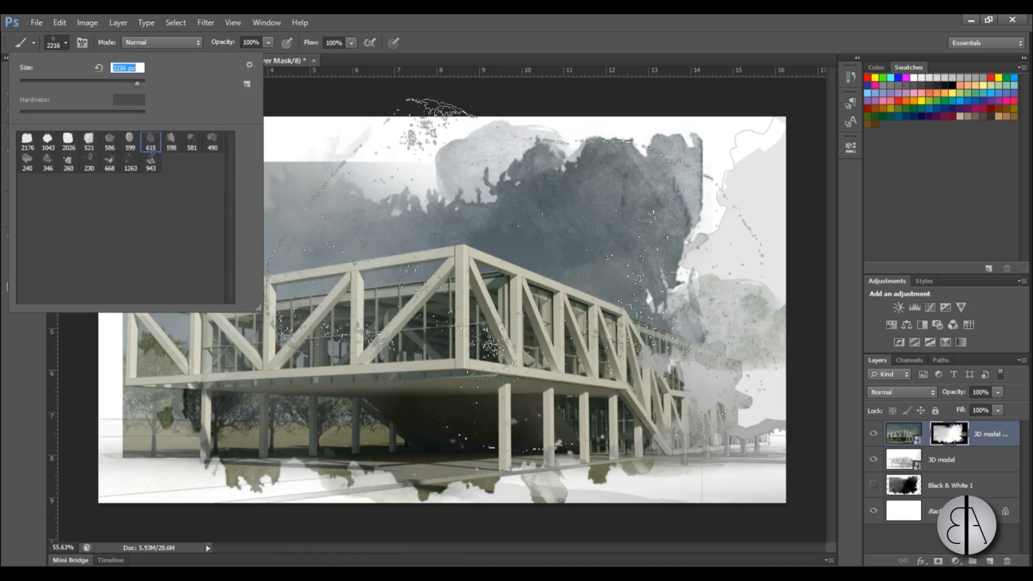
left_click(524, 258)
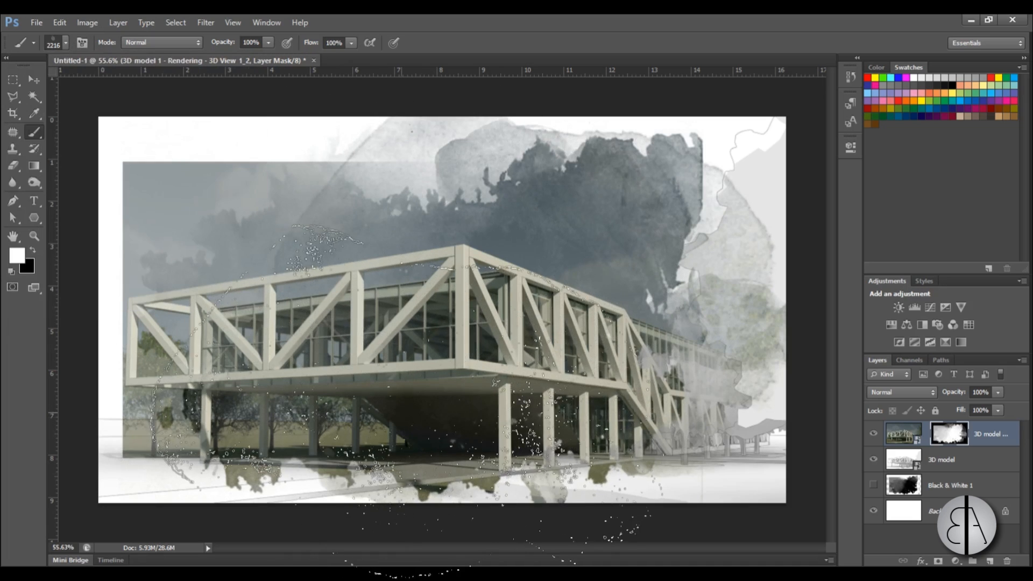
Stamp the 668 px watercolor brush in white on the mask, in the sky above the left wing and around the trees below it.
left_click(66, 42)
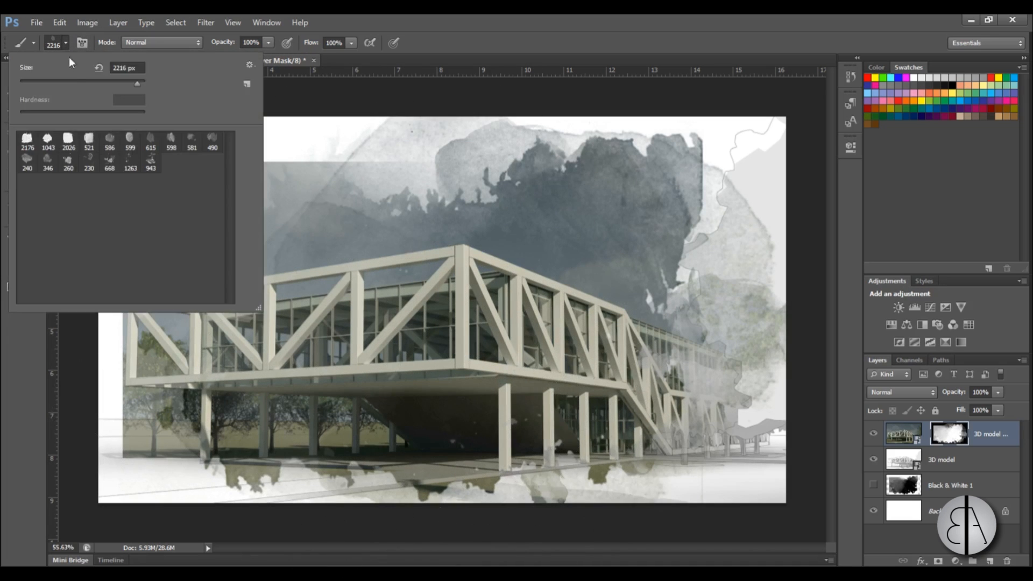
left_click_drag(78, 82, 106, 84)
left_click(111, 168)
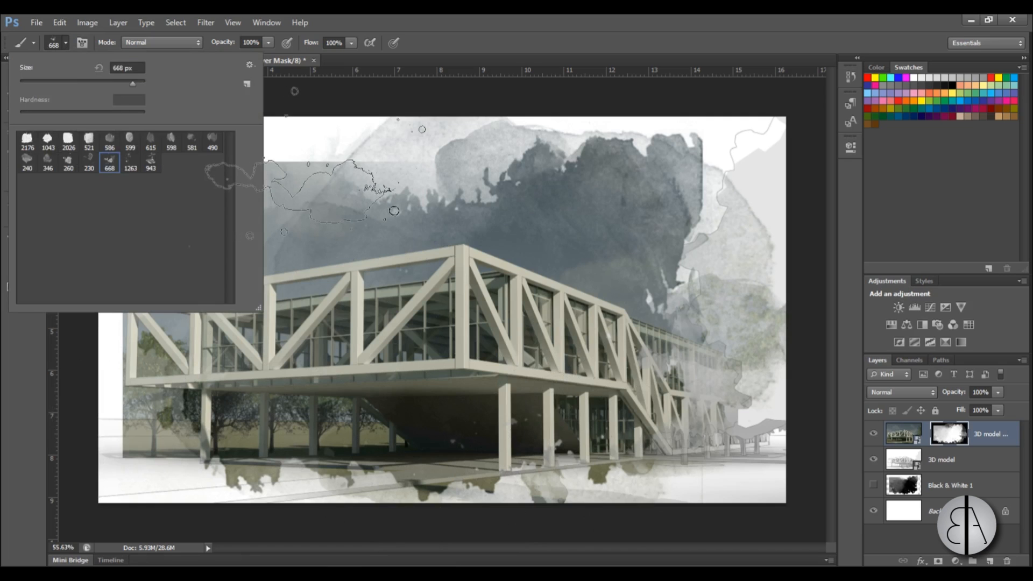
key("Return")
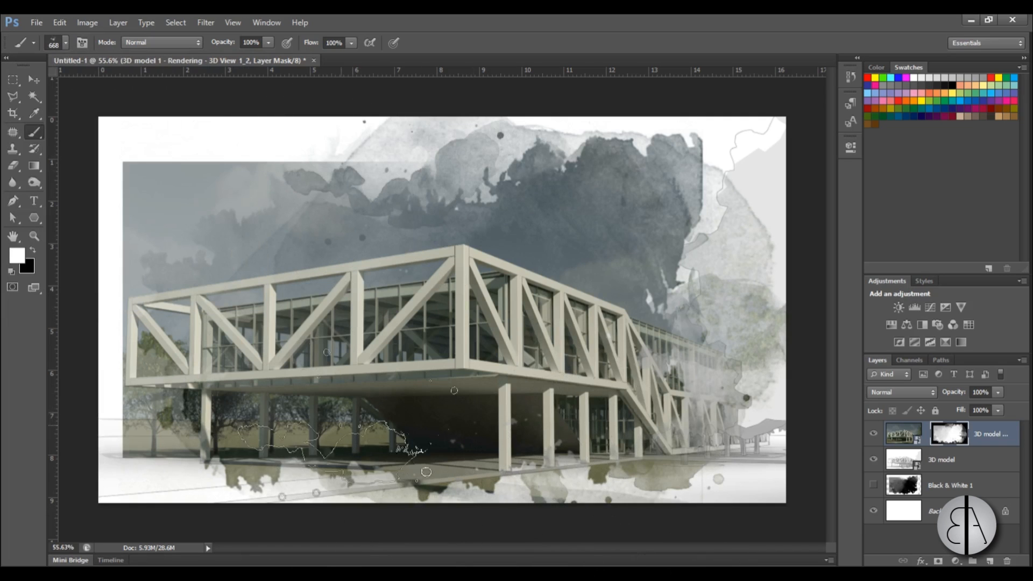
left_click(198, 436)
left_click(234, 264)
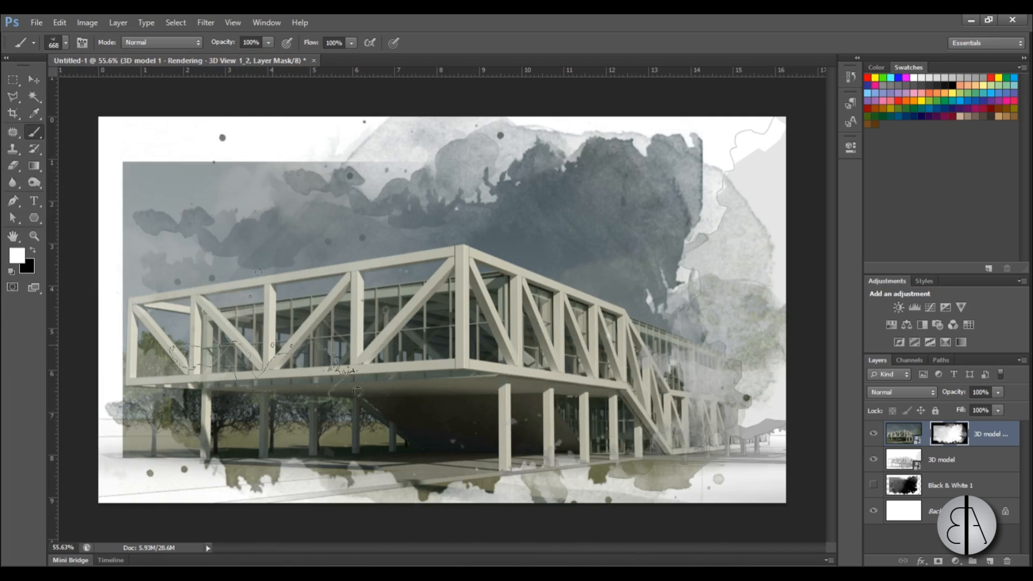
key("alt")
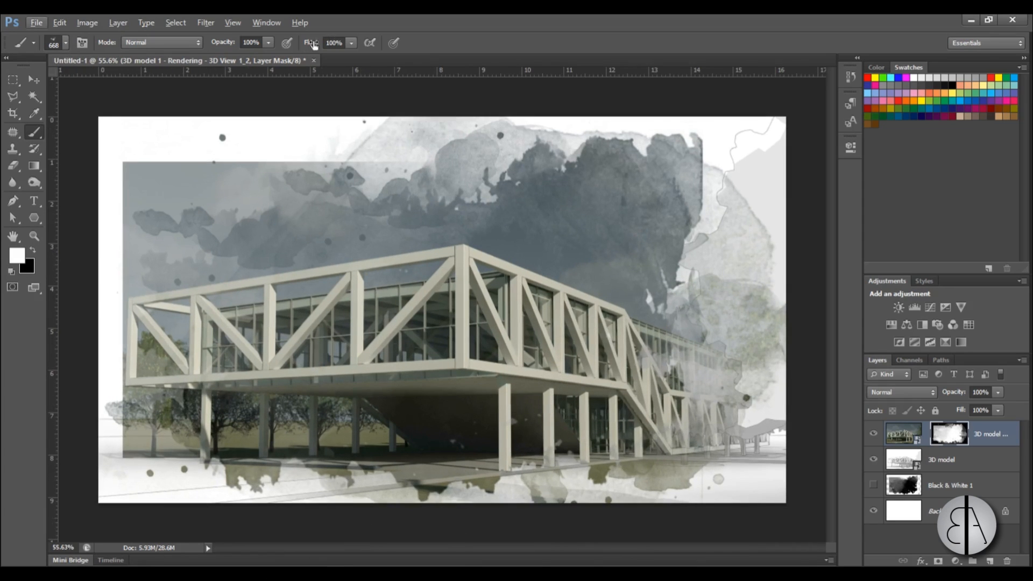
scroll(428, 224, "up", 1)
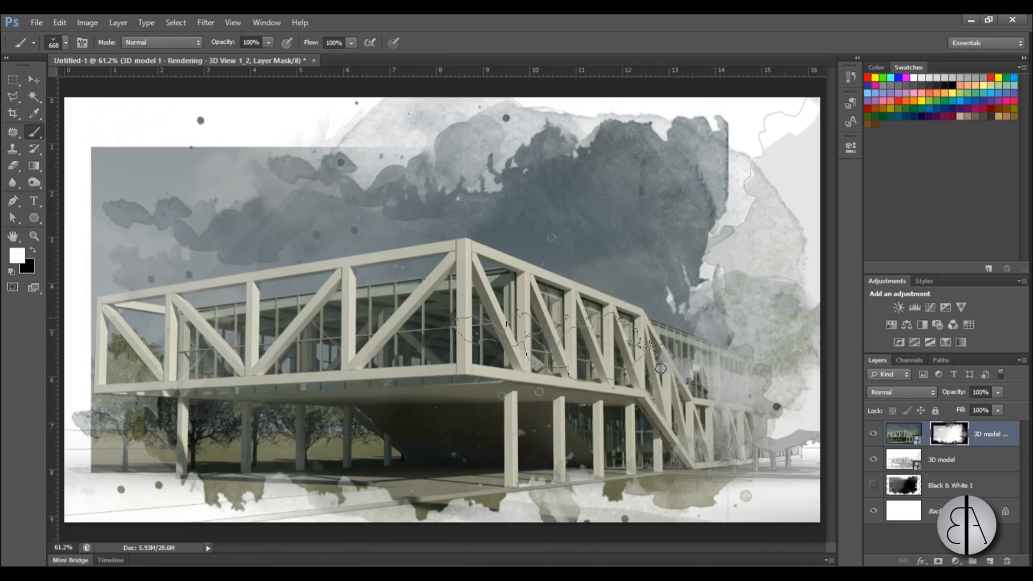
scroll(591, 188, "down", 1)
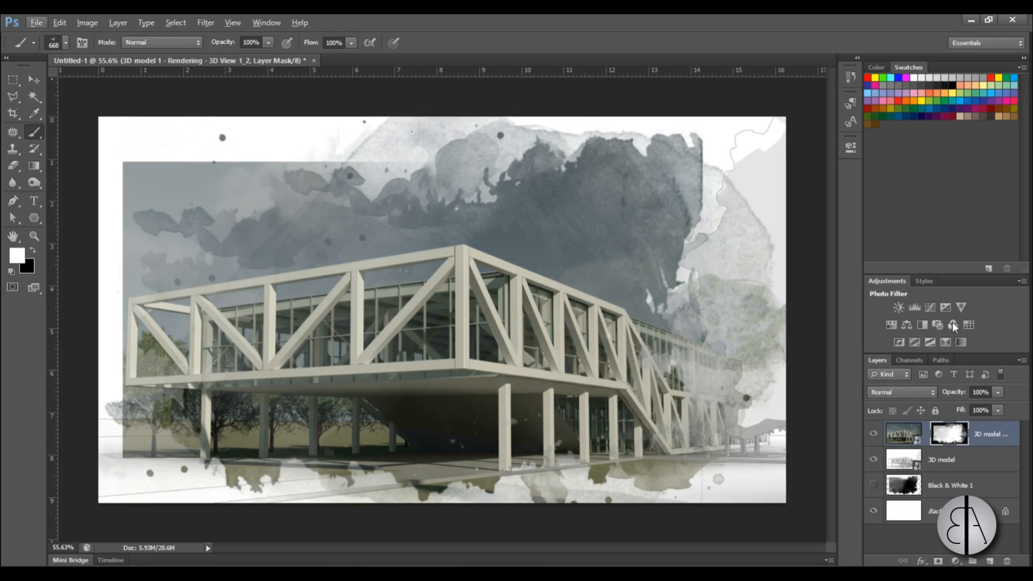
Add a Color Lookup adjustment layer above the masked rendering and load the 2Strip.look 3DLUT file.
left_click(969, 324)
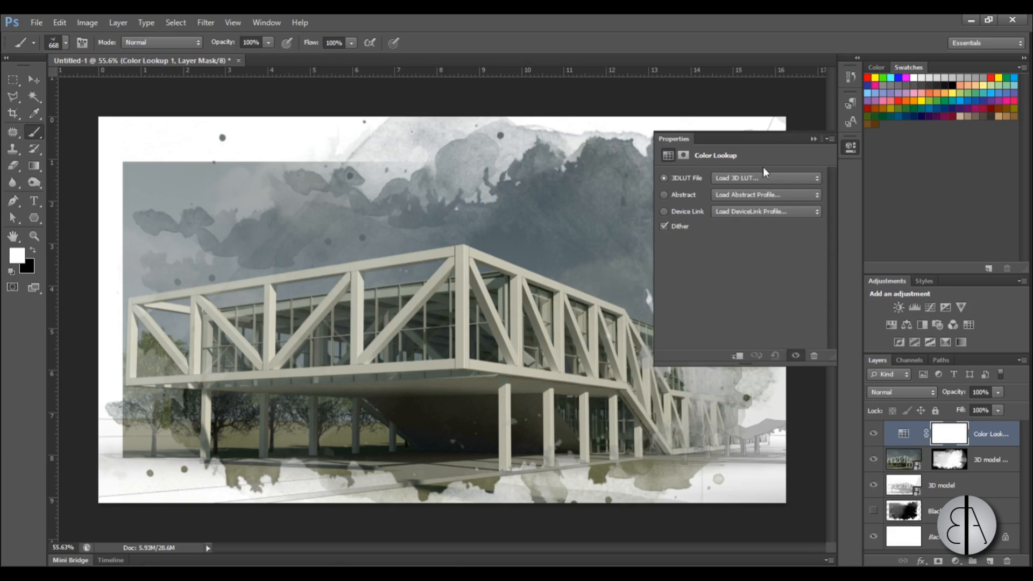
left_click(752, 178)
left_click(742, 226)
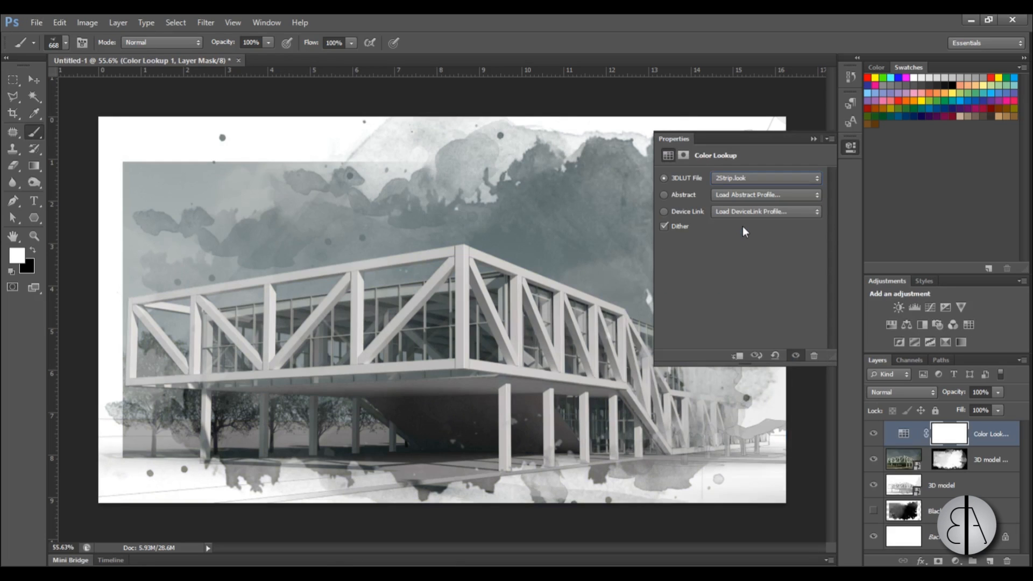
Try the successive 3DLUT presets on the Color Lookup layer, including Crisp_Warm.look, filmstock_50.3dl and HorrorBlue.3DL.
key("Down")
key("Down")
key("Down")
key("Down")
key("Down")
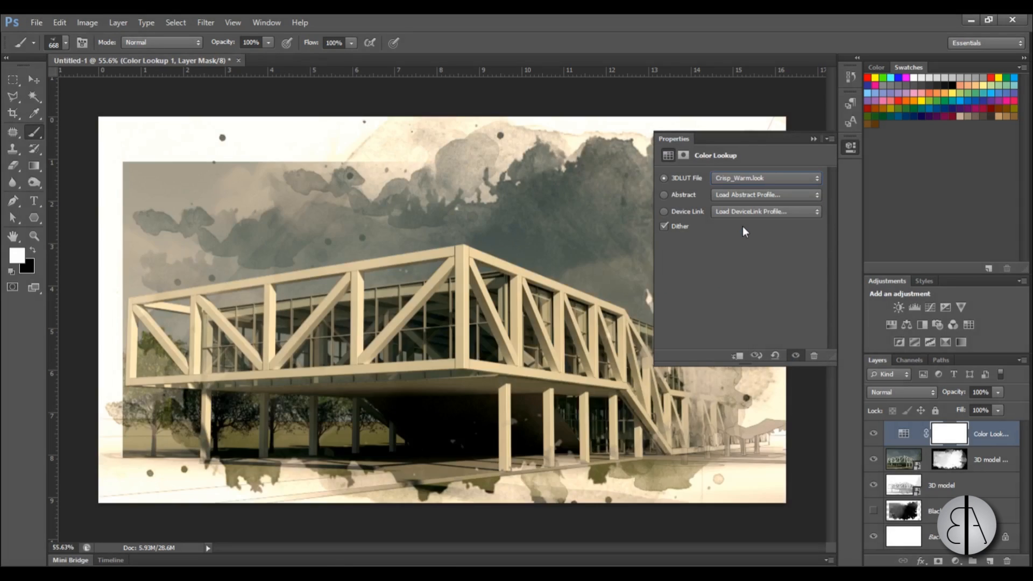
key("Down")
key("Down")
key("Down")
key("Down")
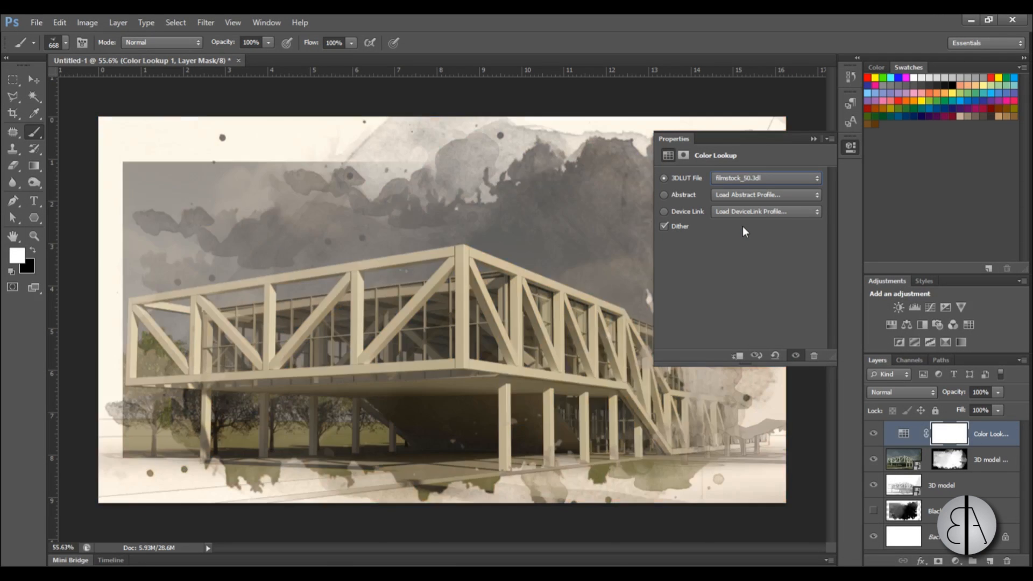
key("Down")
key("Down")
key("Down")
key("Down")
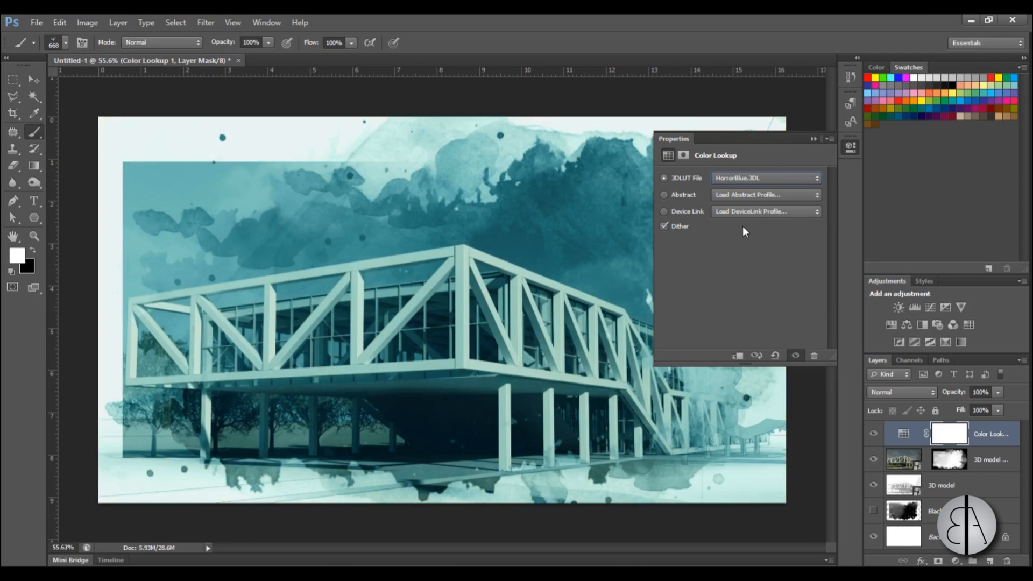
Set the Color Lookup layer's 3DLUT file to filmstock_50.3dl and close its properties.
key("Up")
key("Up")
key("Up")
key("Up")
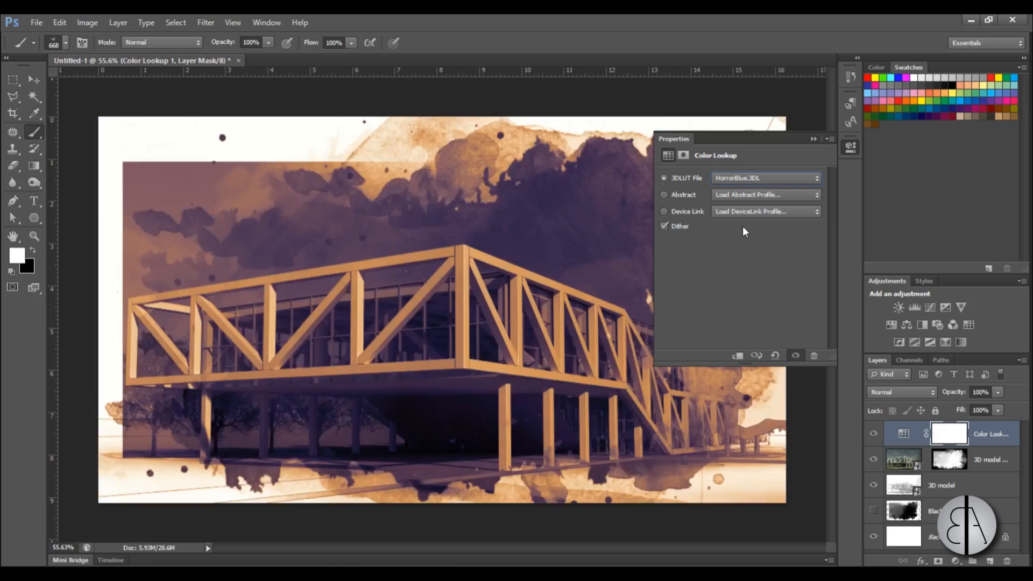
key("Up")
key("Up")
key("Up")
key("Up")
key("Up")
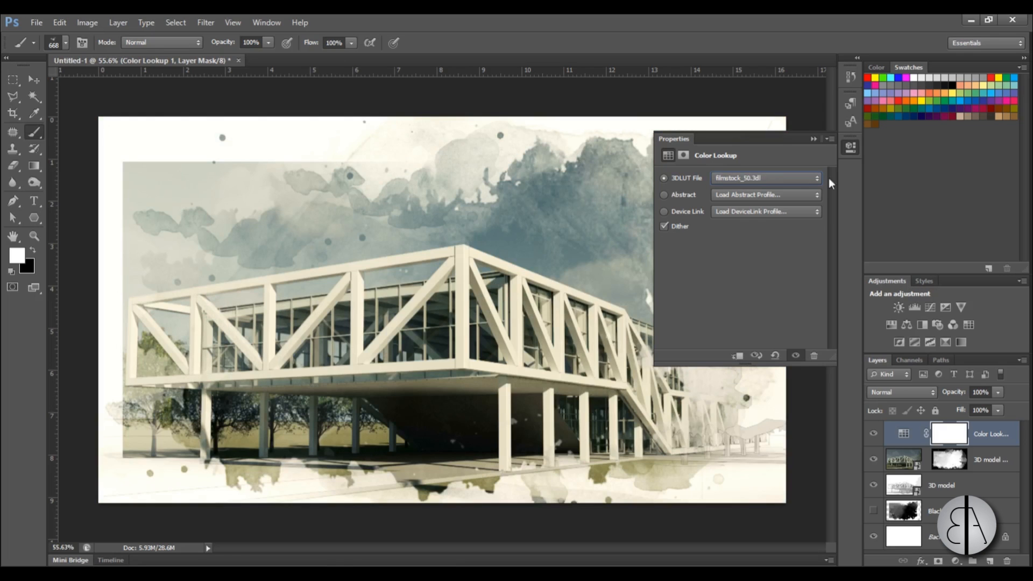
left_click(814, 139)
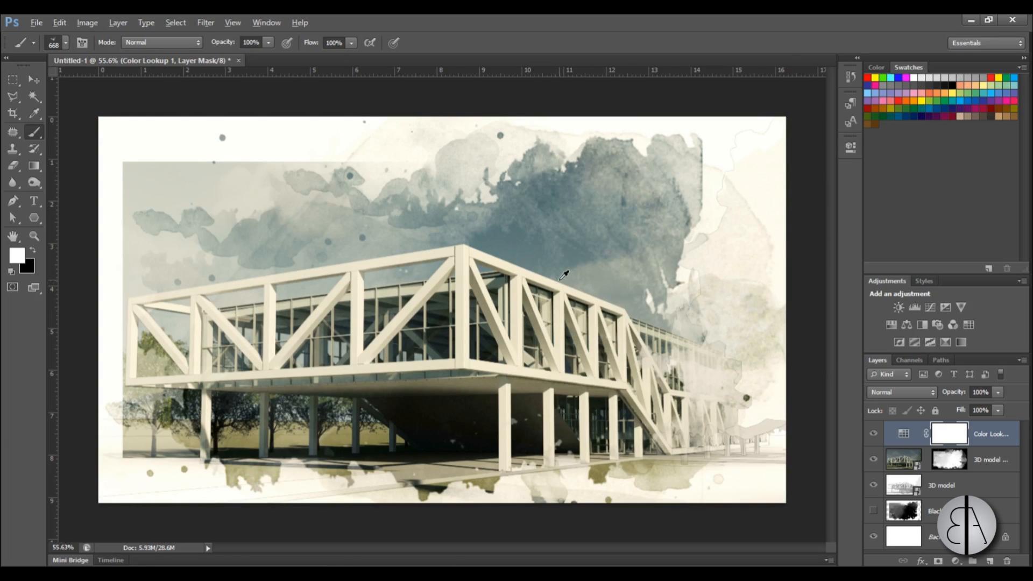
scroll(559, 279, "up", 1)
scroll(560, 280, "down", 1)
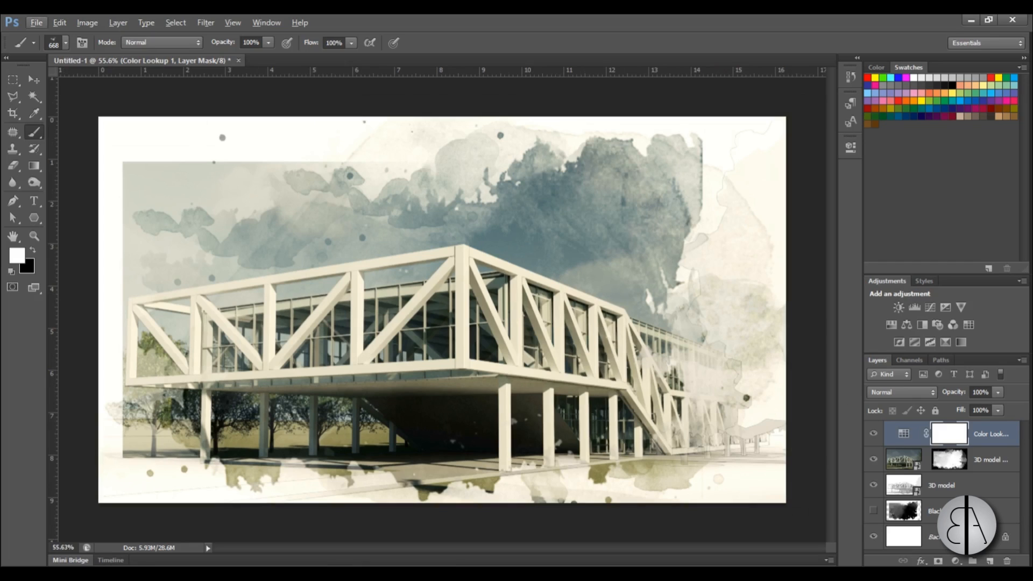